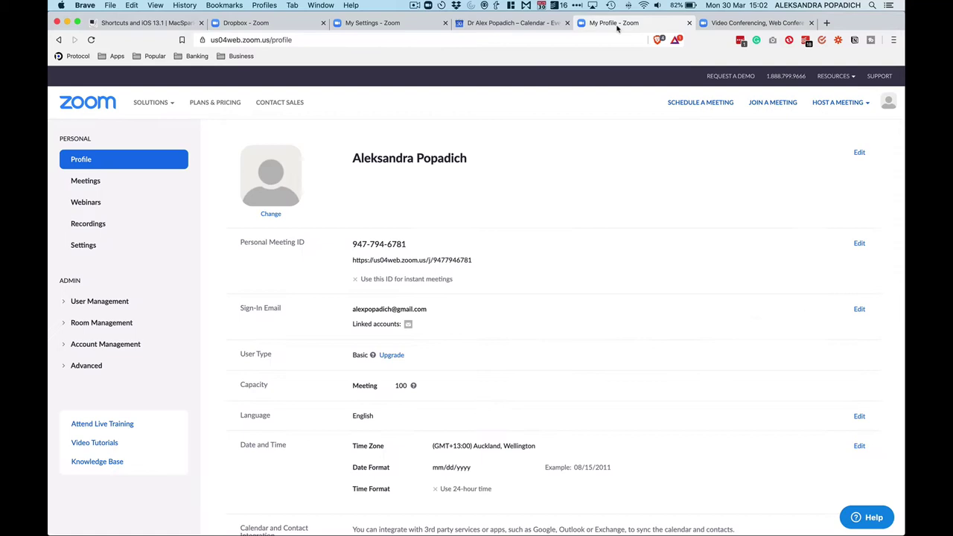
# - Scroll down and back up through the Zoom profile page
pyautogui.scroll(-1, 494, 191)
pyautogui.scroll(1, 494, 191)
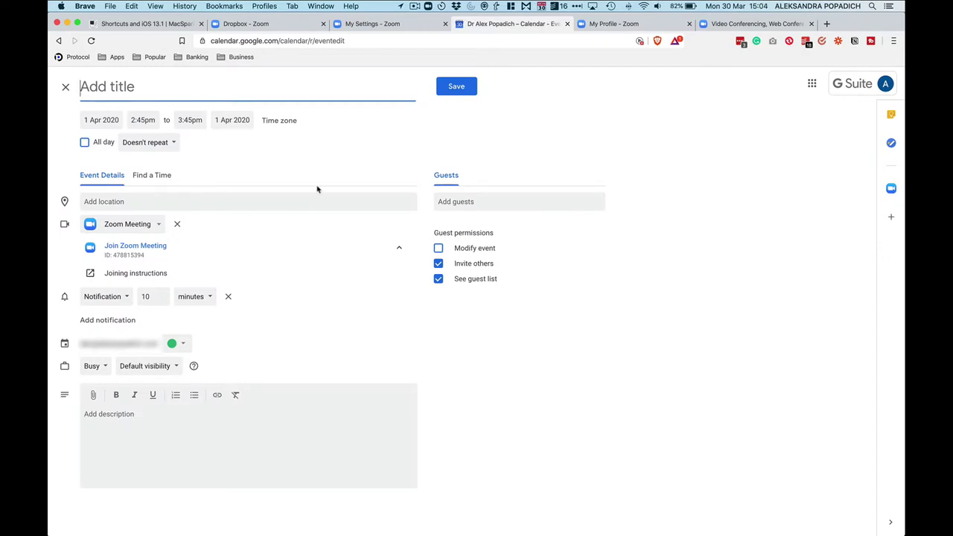
# - Keep Zoom Meeting as the event's conferencing and enter the meeting title naming the guest
pyautogui.click(157, 226)
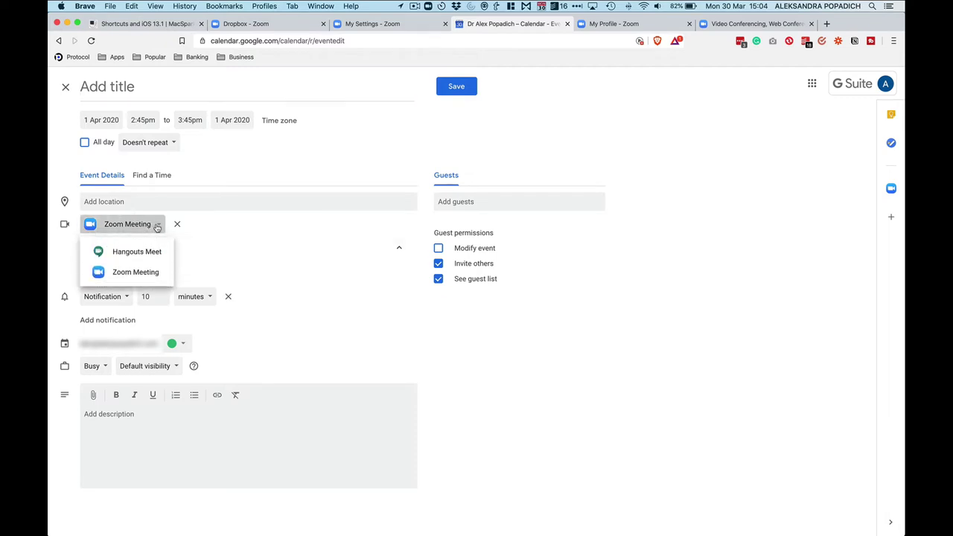
pyautogui.click(139, 273)
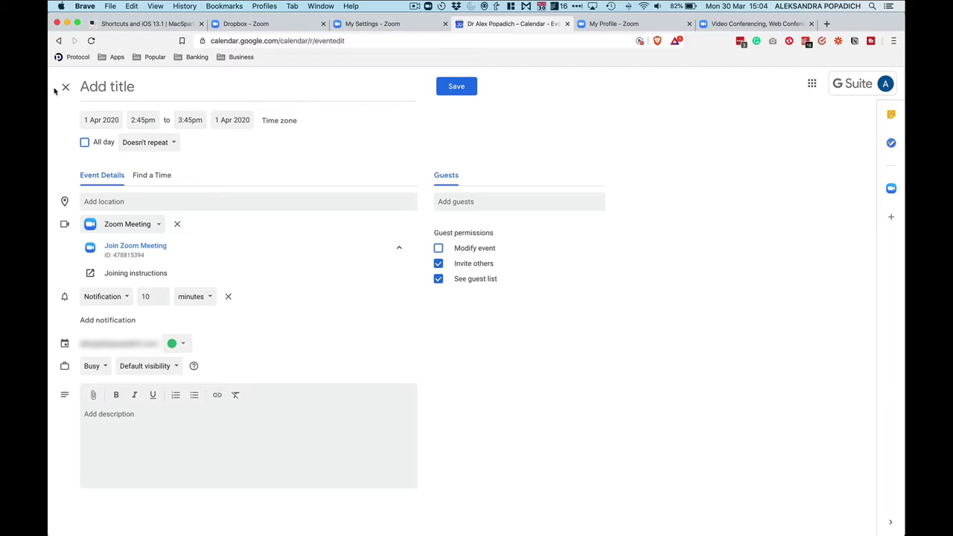
pyautogui.click(100, 91)
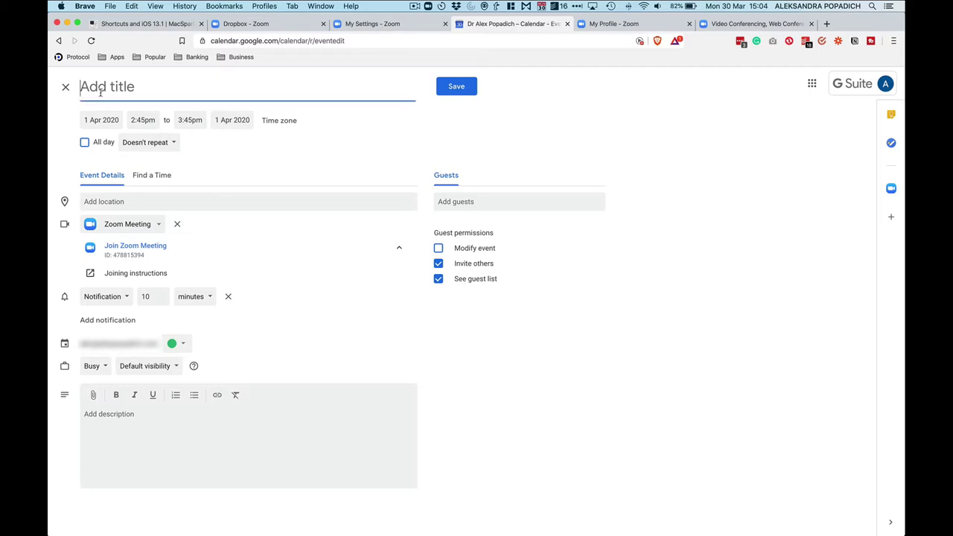
pyautogui.write('meeting w')
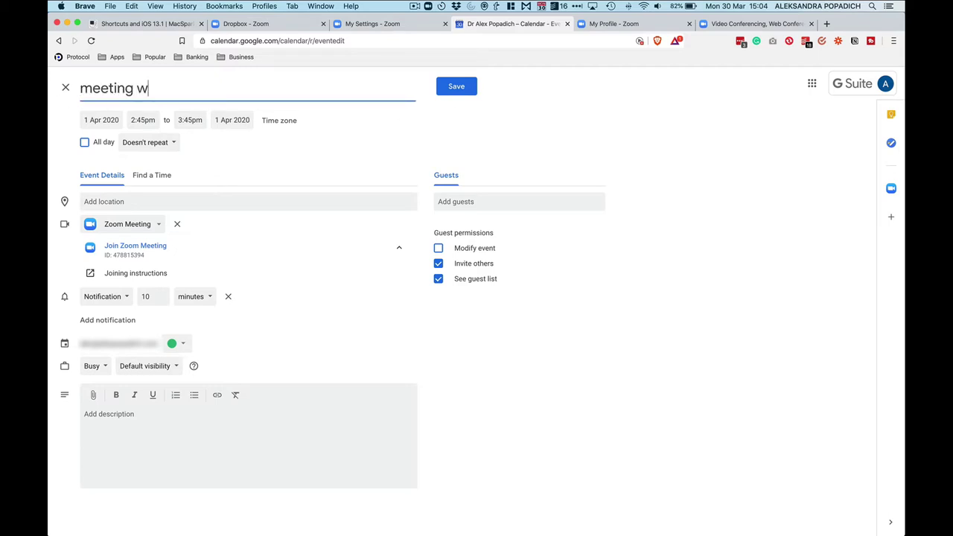
pyautogui.write('ith Alex')
# - Set the event to start at 3:00pm and end at 3:30pm
pyautogui.click(147, 121)
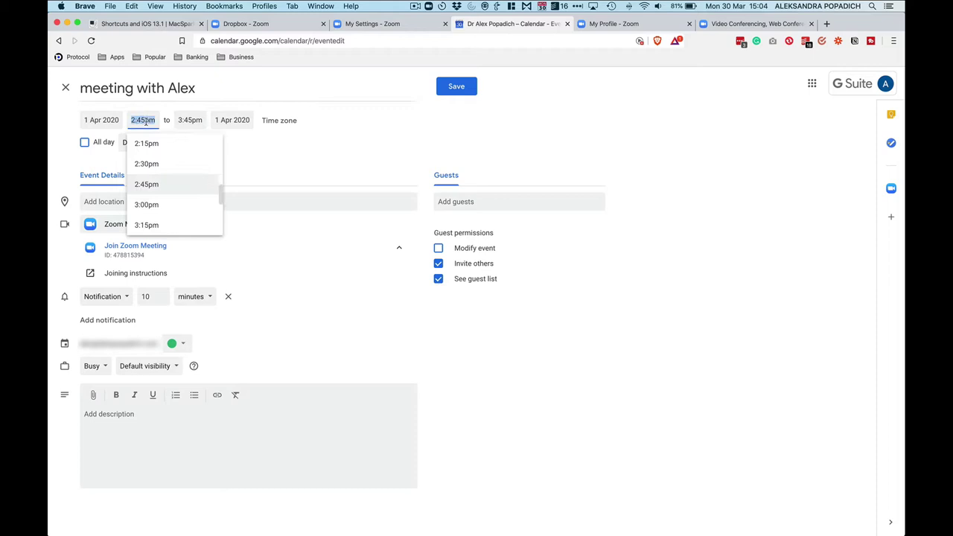
pyautogui.click(146, 205)
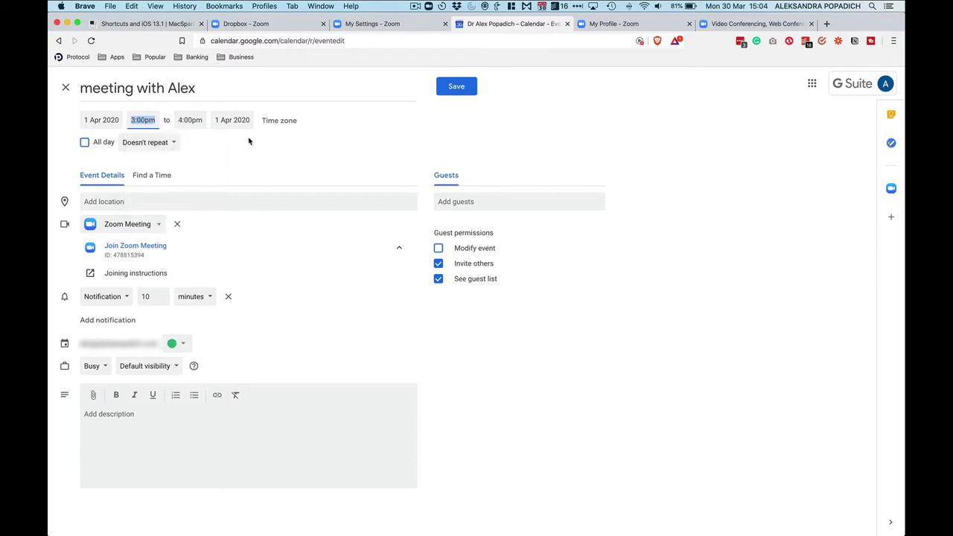
pyautogui.click(191, 119)
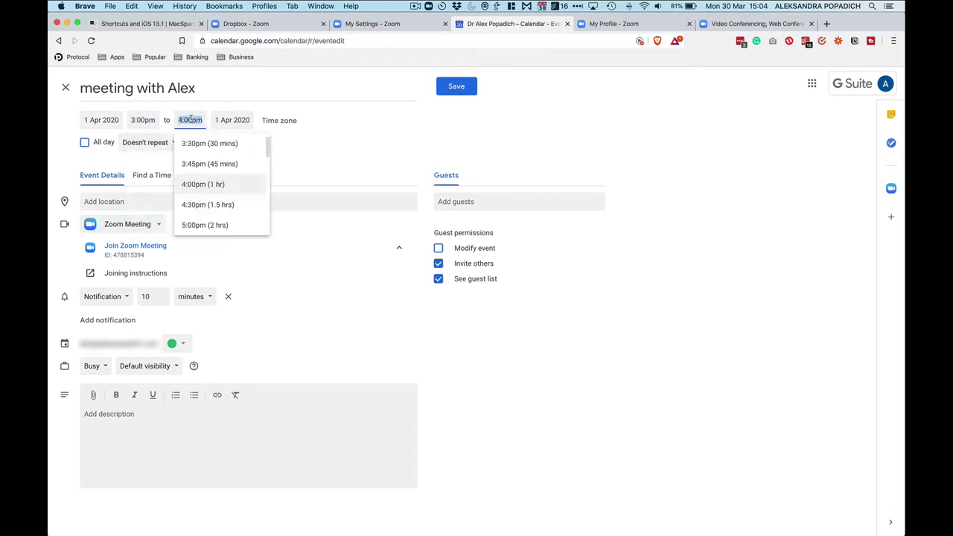
pyautogui.write('3:30')
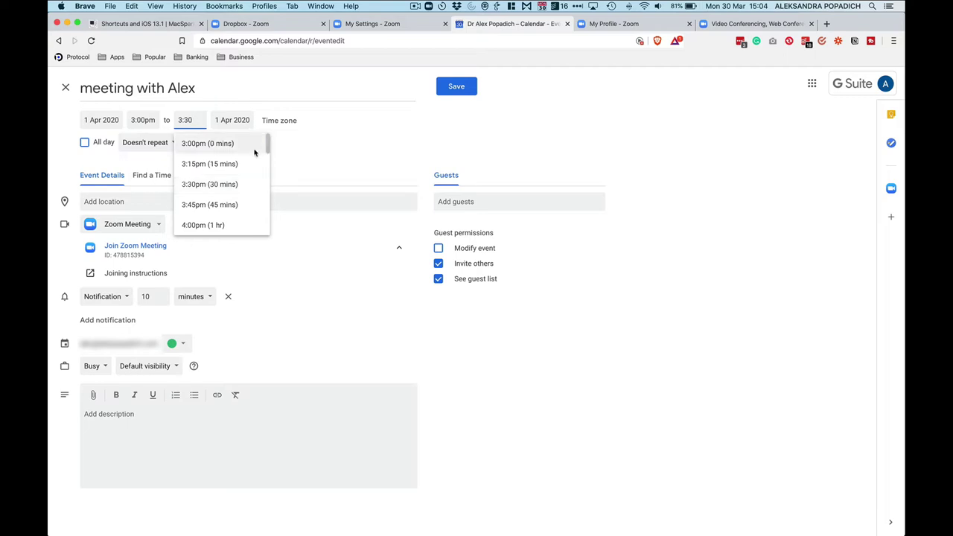
pyautogui.press('Return')
pyautogui.click(192, 119)
pyautogui.write('3:30')
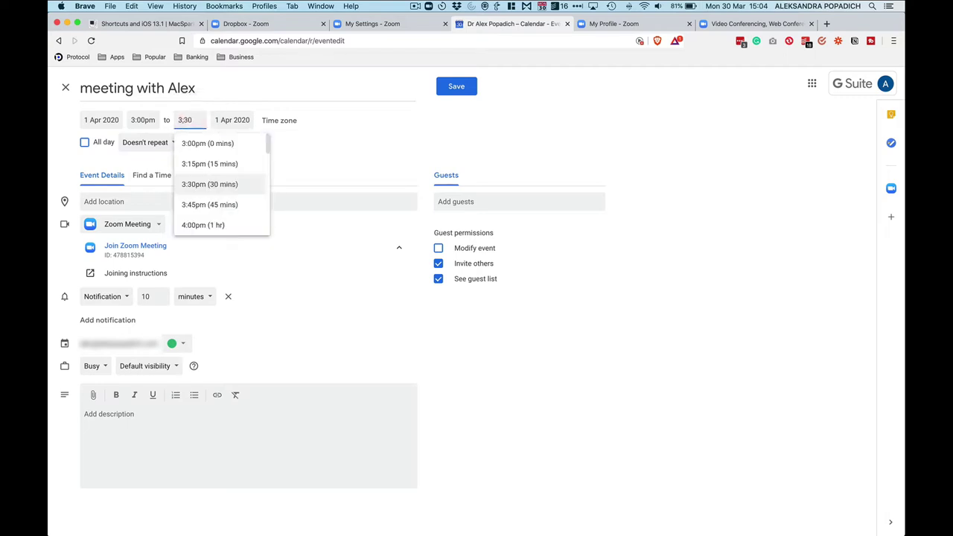
pyautogui.click(198, 189)
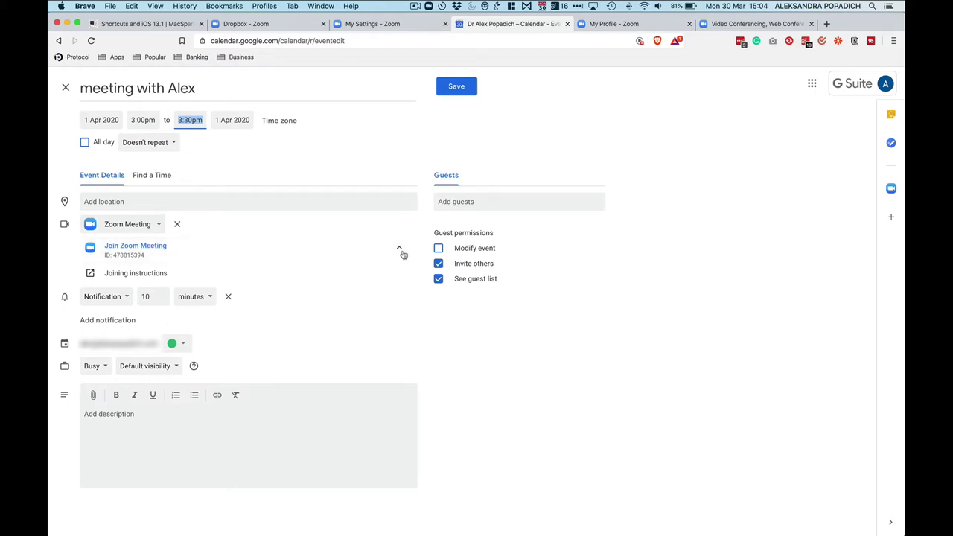
# - Add the guest's Gmail address to the event's guest list
pyautogui.click(465, 201)
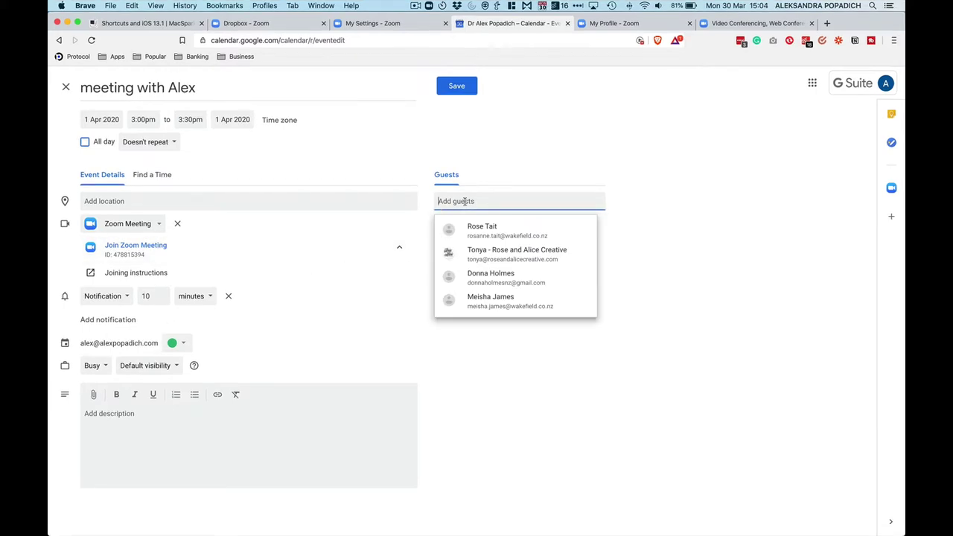
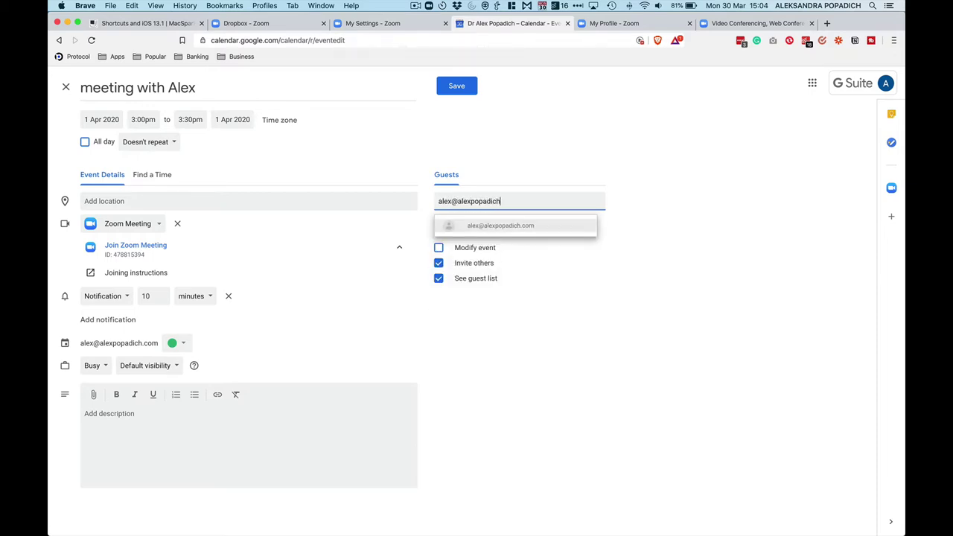
pyautogui.press('BackSpace')
pyautogui.press('BackSpace')
pyautogui.press('BackSpace')
pyautogui.press('BackSpace')
pyautogui.press('BackSpace')
pyautogui.press('BackSpace')
pyautogui.press('BackSpace')
pyautogui.press('BackSpace')
pyautogui.press('BackSpace')
pyautogui.press('BackSpace')
pyautogui.press('BackSpace')
pyautogui.press('BackSpace')
pyautogui.press('BackSpace')
pyautogui.press('BackSpace')
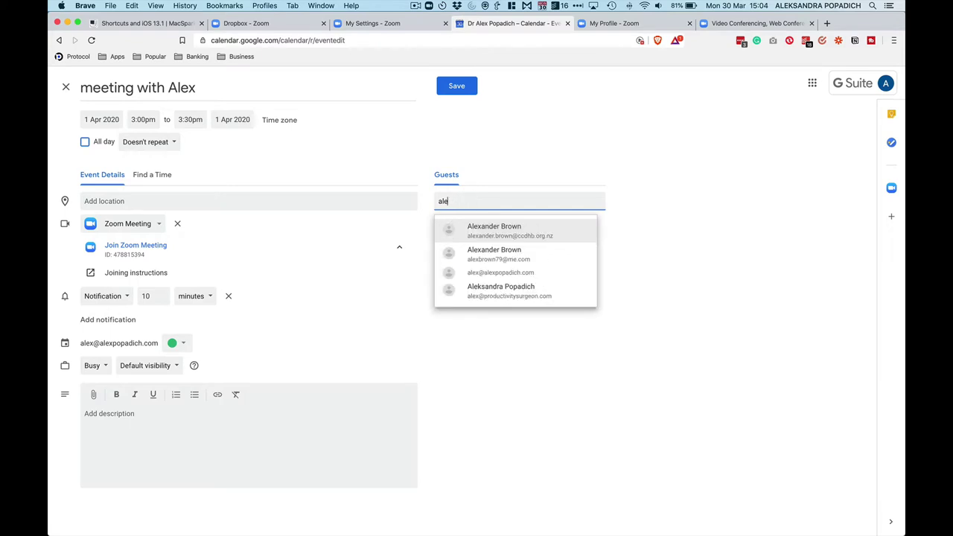
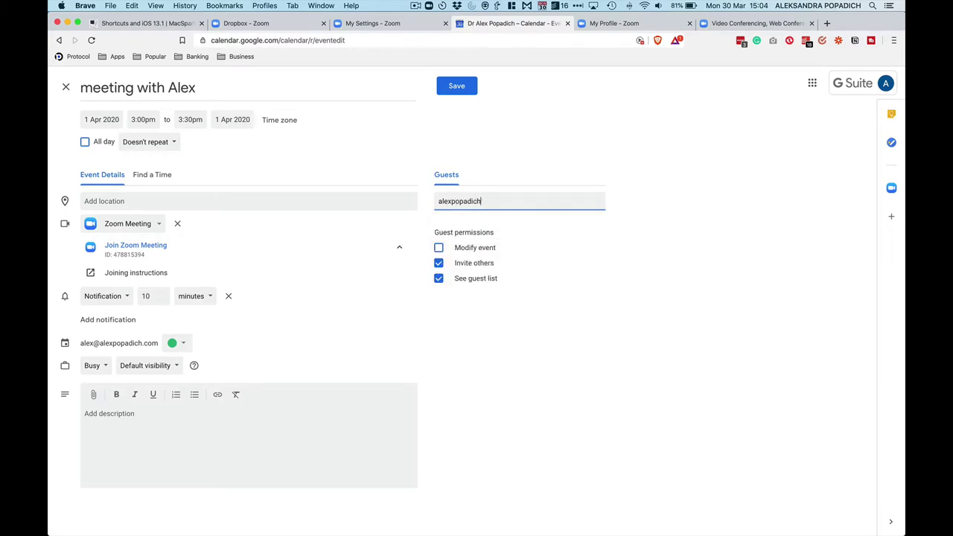
# - Check the Doesn't repeat option, save the event and send the guest the invitation email
pyautogui.click(173, 145)
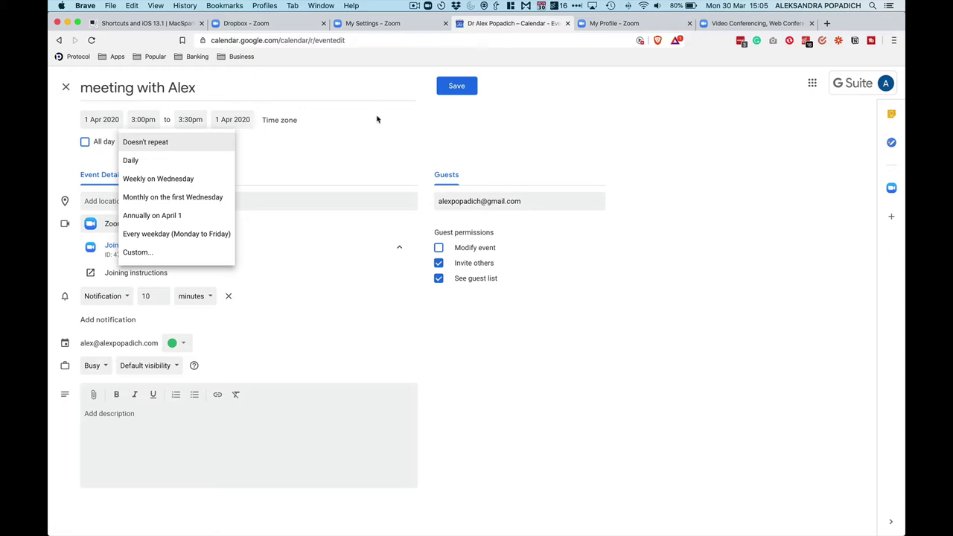
pyautogui.click(463, 96)
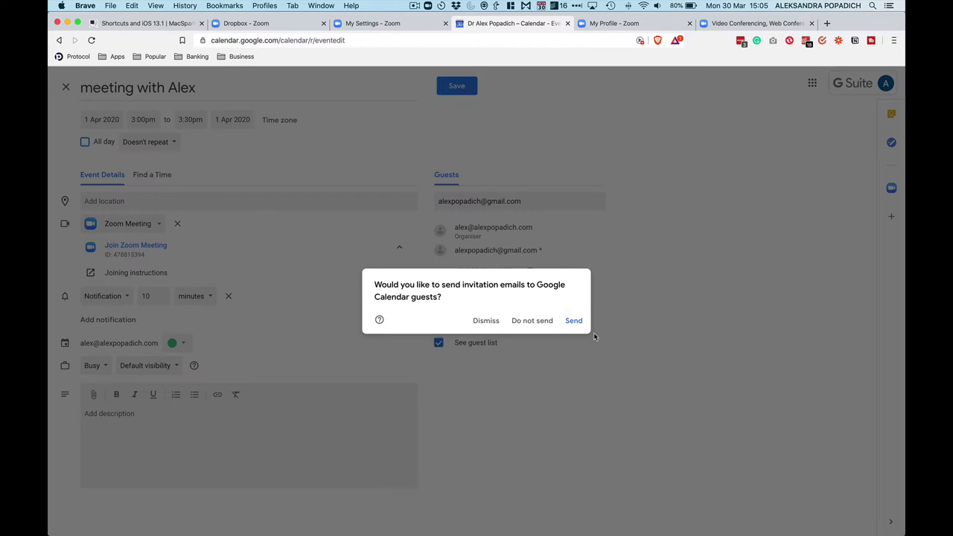
pyautogui.click(572, 322)
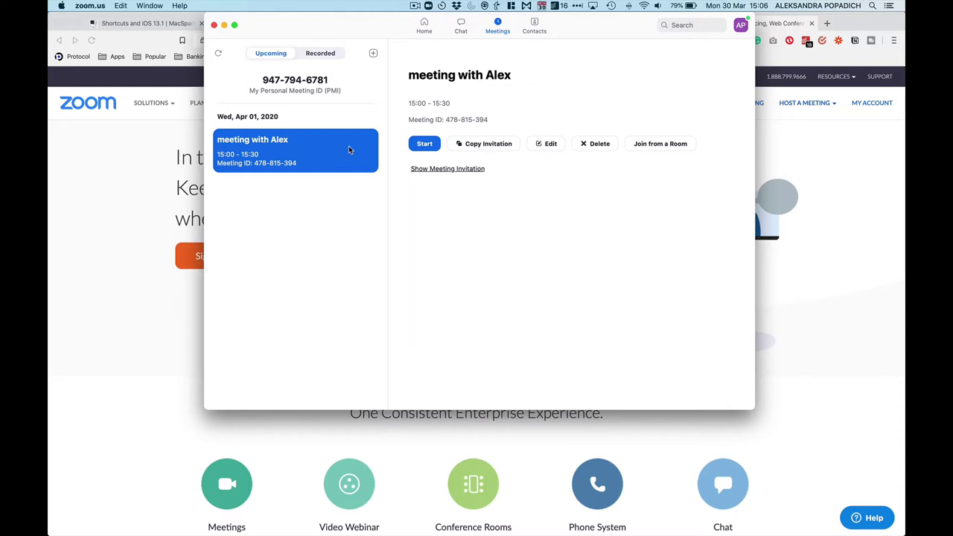
# - Schedule a Zoom meeting for 30/03/2020, 15:30–16:00, without a password, using Google Calendar
pyautogui.click(373, 52)
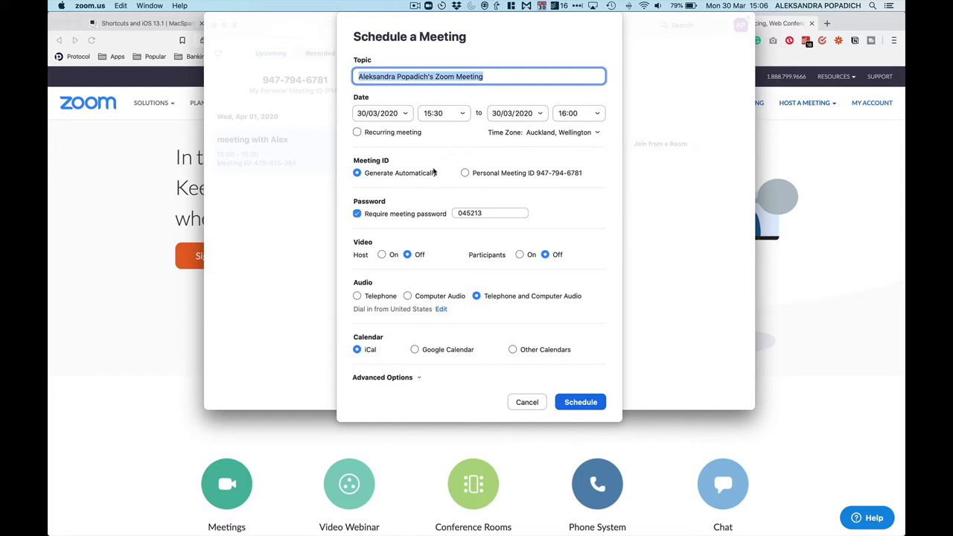
pyautogui.click(357, 214)
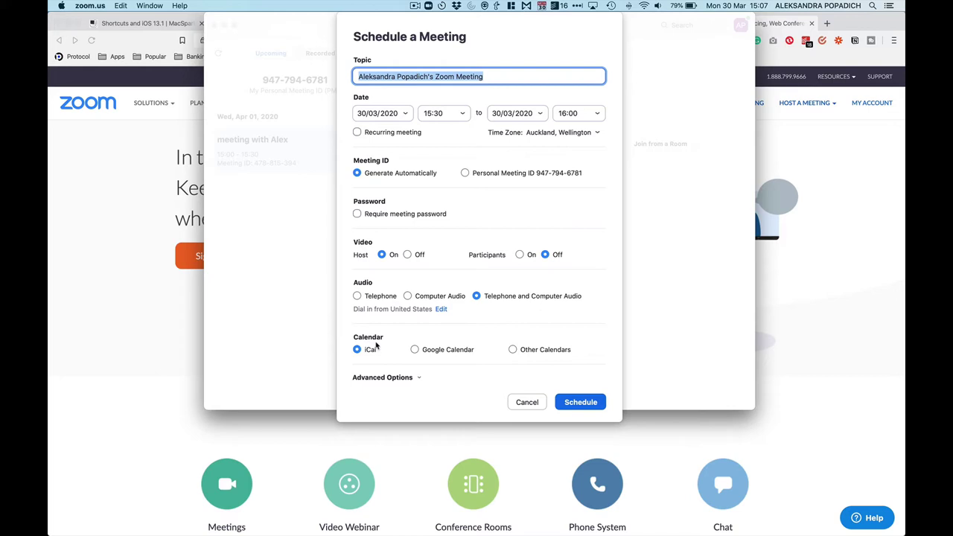
pyautogui.click(414, 350)
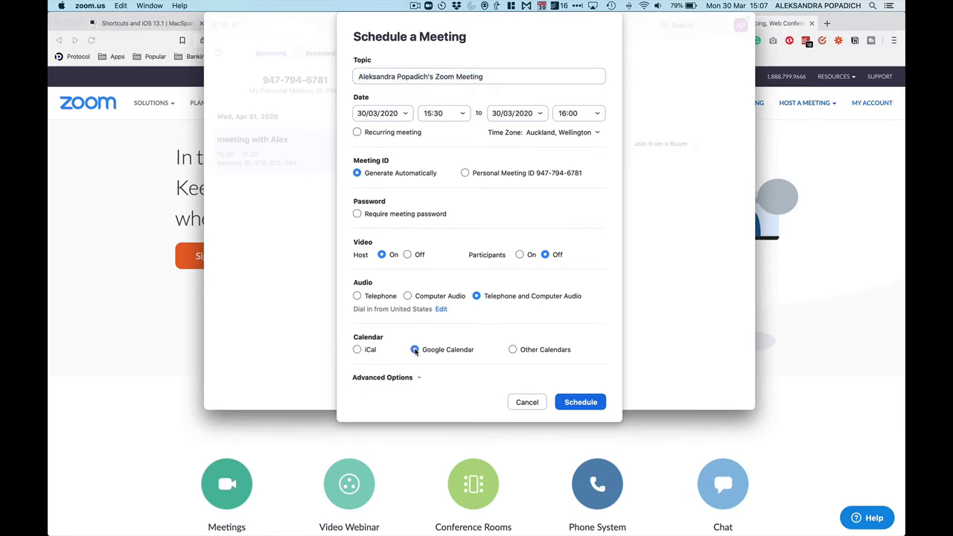
pyautogui.click(418, 378)
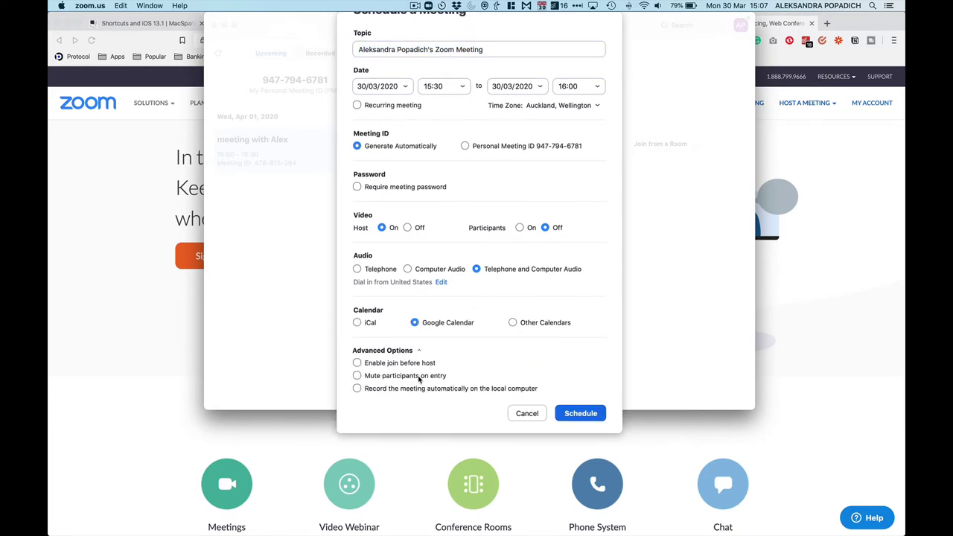
pyautogui.scroll(-1, 421, 400)
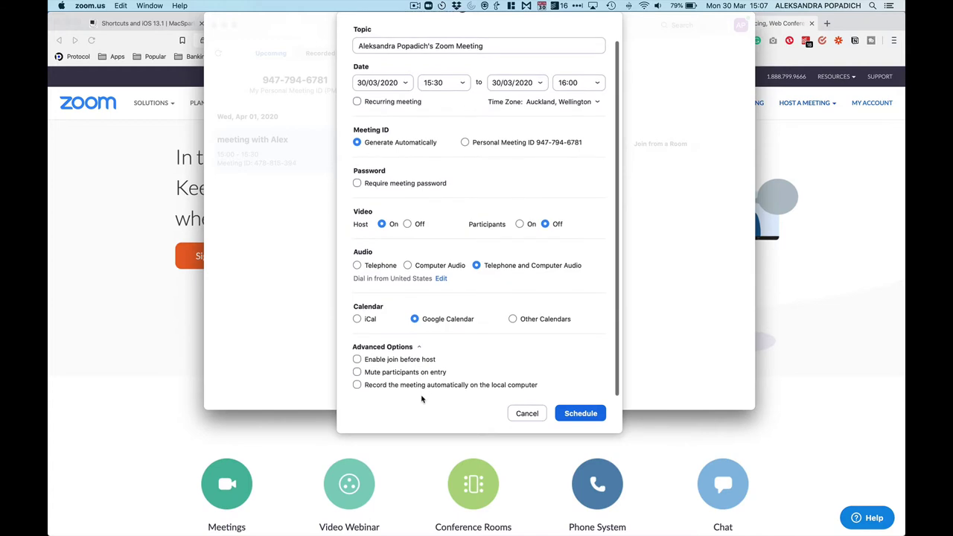
pyautogui.scroll(3, 592, 322)
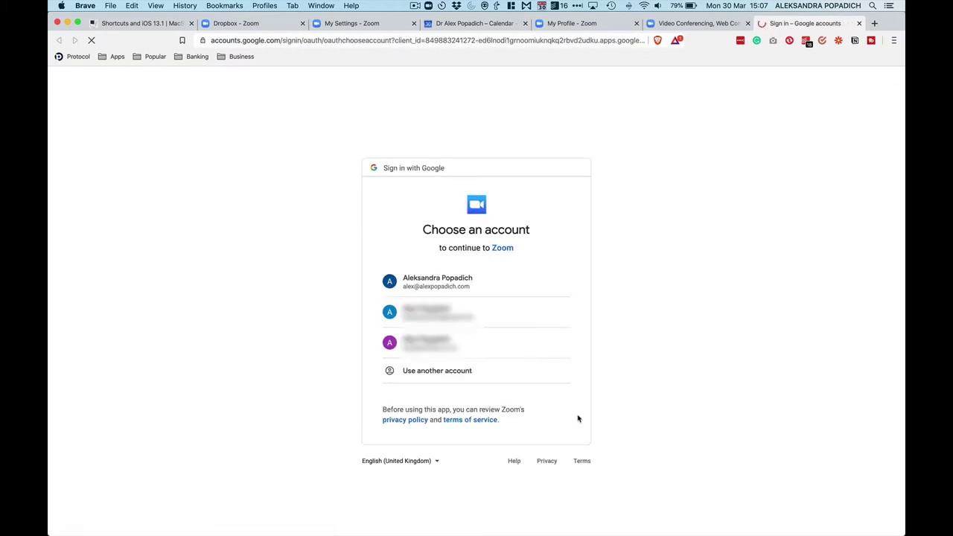
# - Sign in with the first Google account and allow Zoom access to the calendars
pyautogui.click(456, 280)
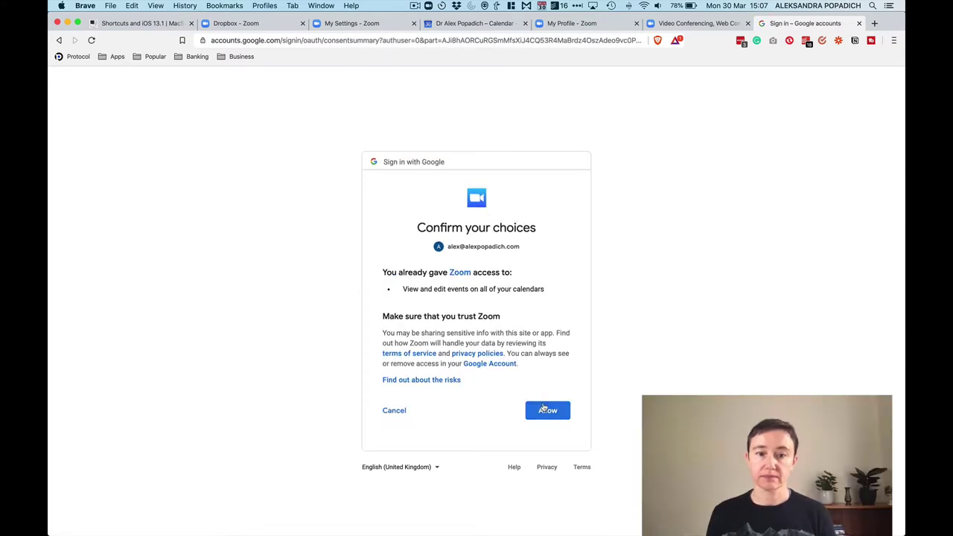
pyautogui.click(543, 408)
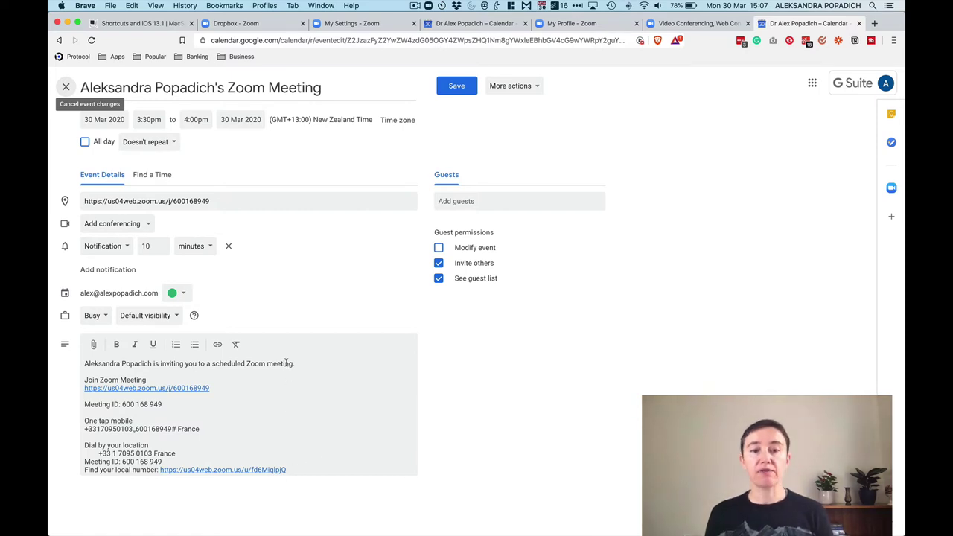
pyautogui.moveTo(363, 530)
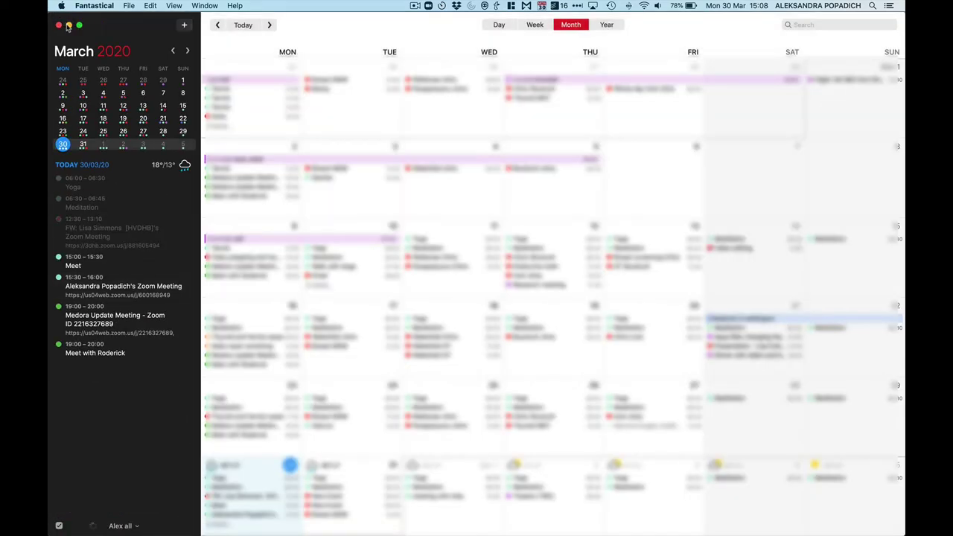
# - Minimize the Fantastical window after confirming today's 15:30–16:00 Zoom meeting
pyautogui.click(68, 25)
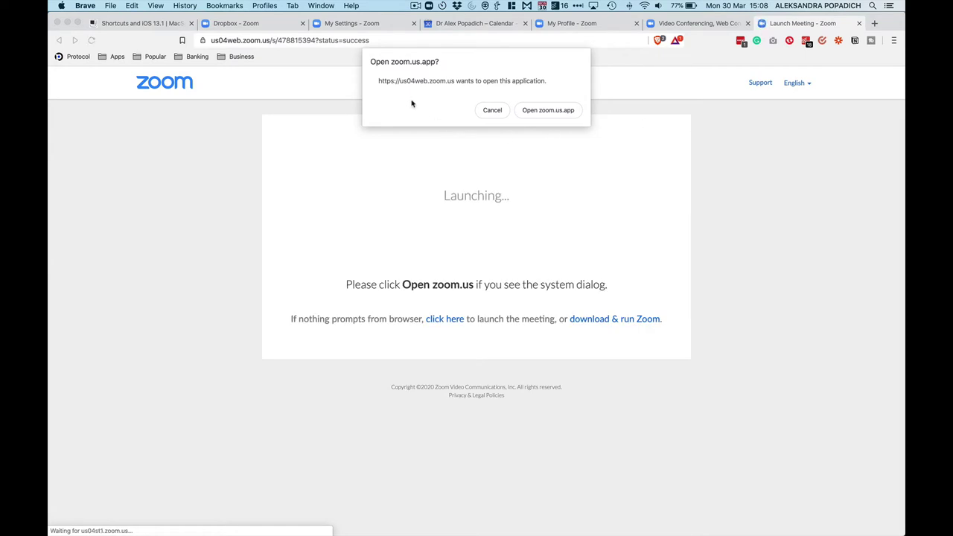
# - Allow the browser to launch the meeting in zoom.us.app
pyautogui.click(558, 111)
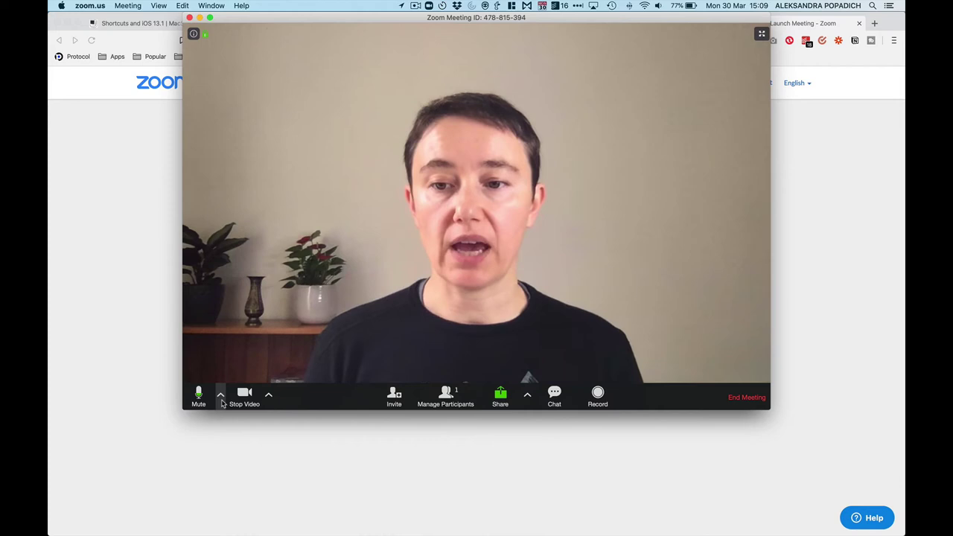
# - Mute the microphone, stop the camera video and bring up the invite options
pyautogui.click(221, 401)
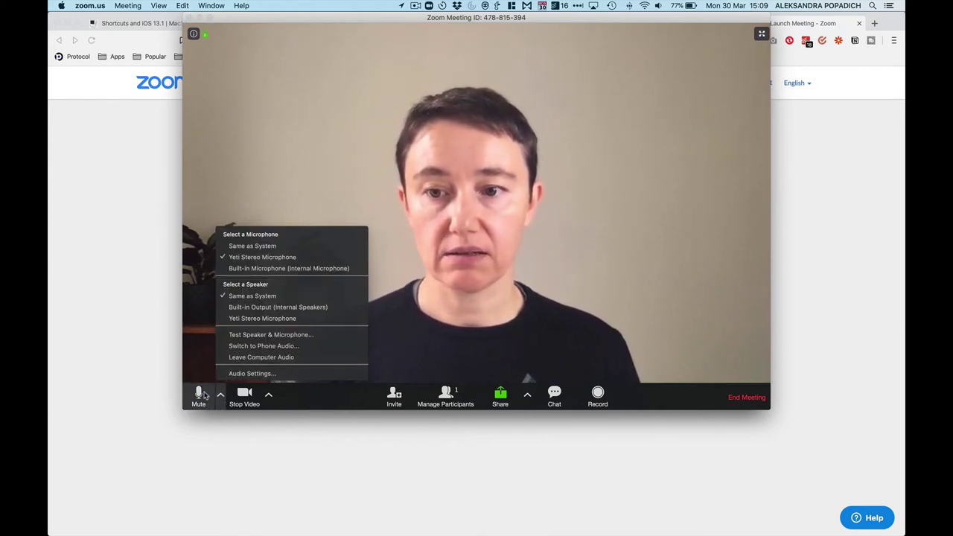
pyautogui.click(198, 396)
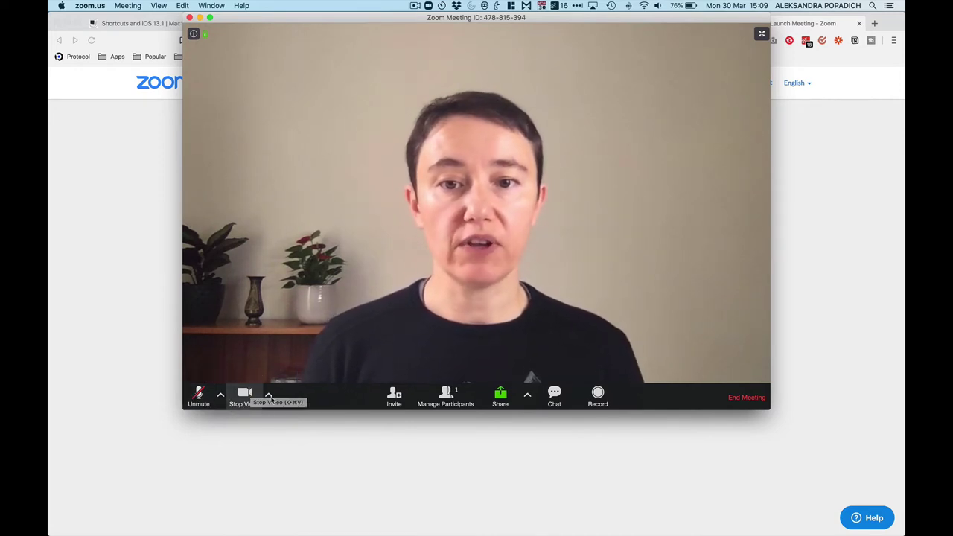
pyautogui.click(246, 400)
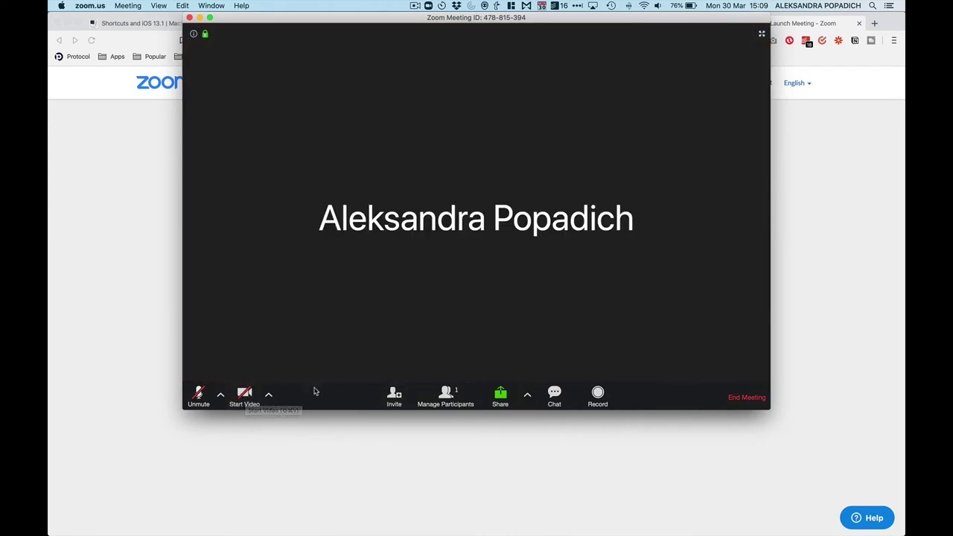
pyautogui.click(405, 400)
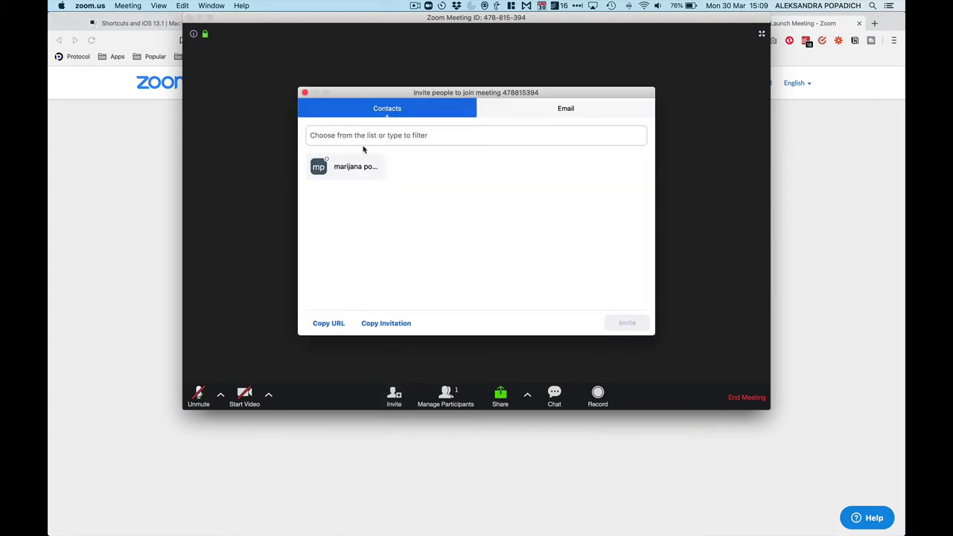
# - Copy the meeting URL, close the invite window and show the participants list
pyautogui.click(336, 324)
pyautogui.click(306, 92)
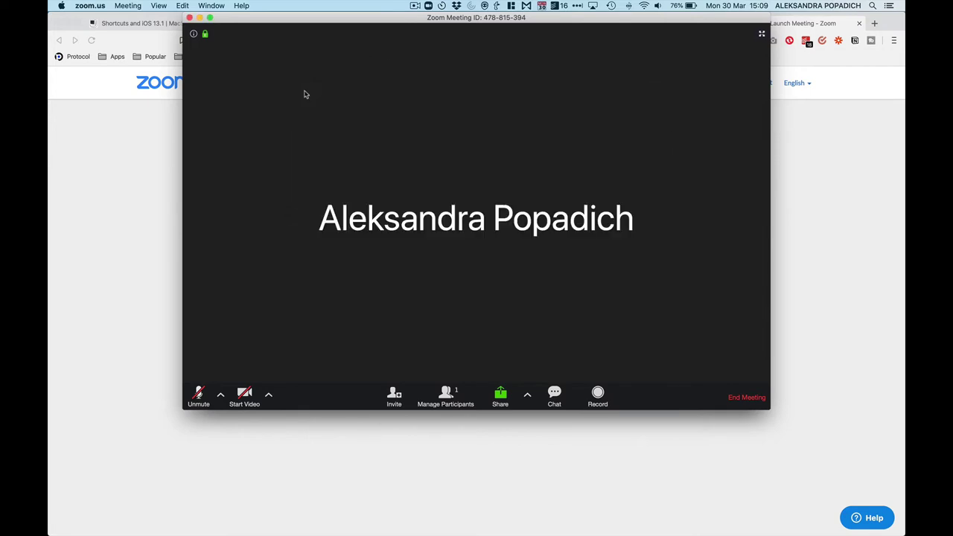
pyautogui.click(447, 398)
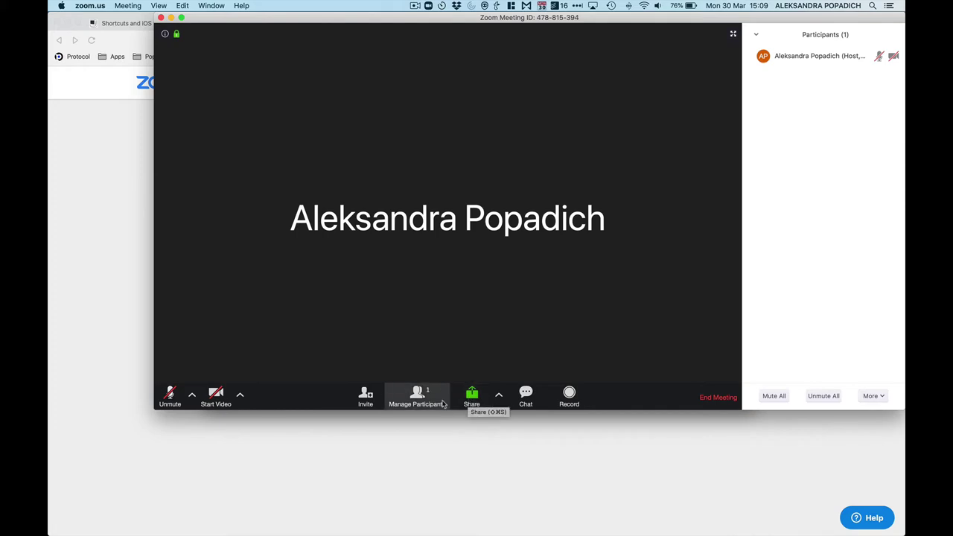
pyautogui.moveTo(882, 63)
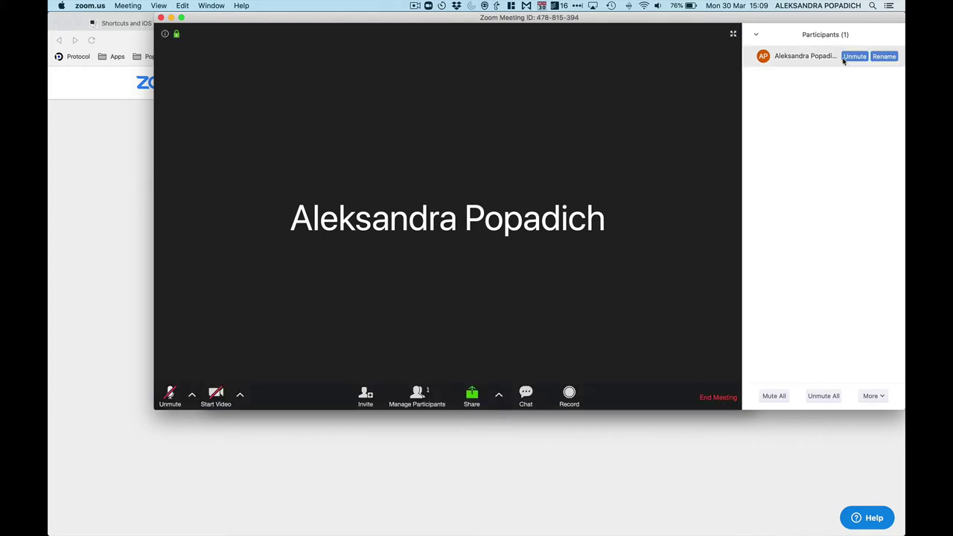
pyautogui.moveTo(819, 63)
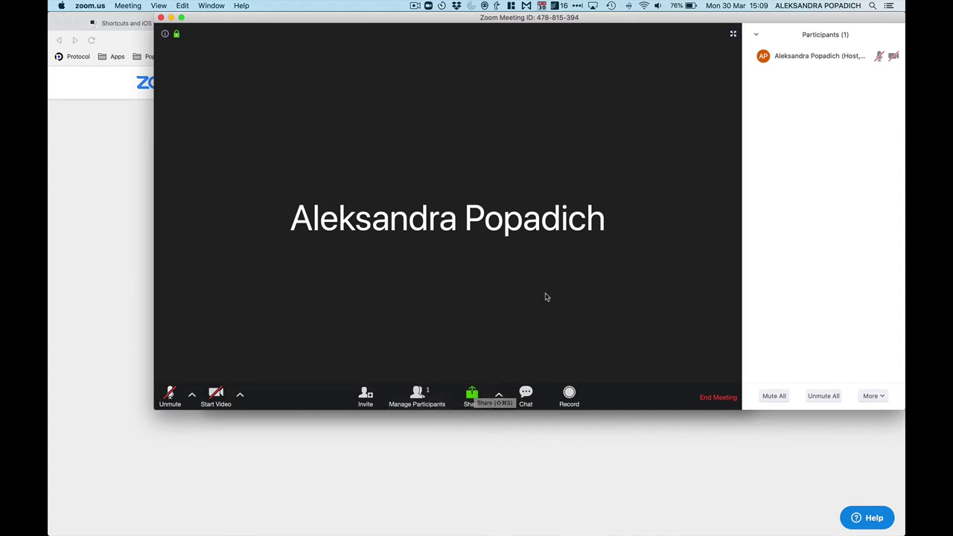
pyautogui.click(475, 401)
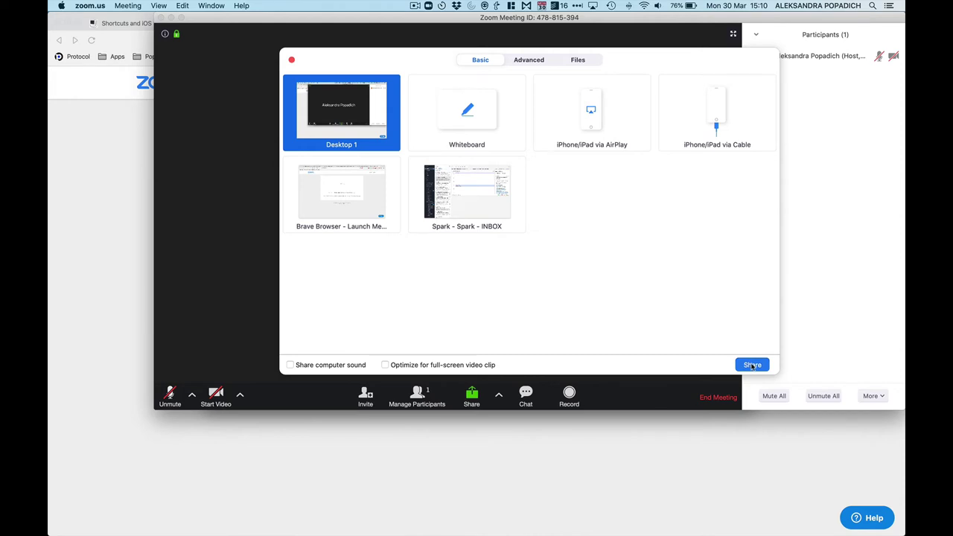
pyautogui.click(752, 365)
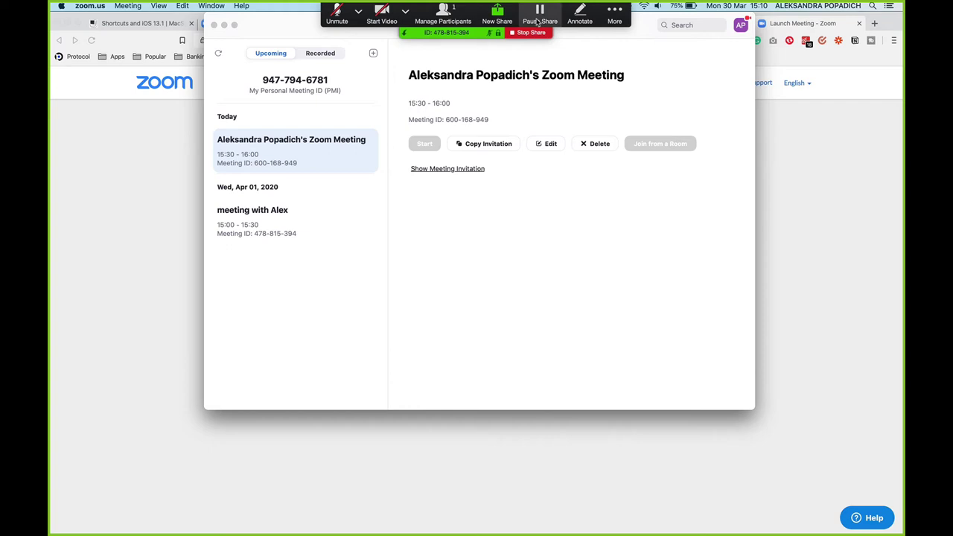
pyautogui.click(539, 17)
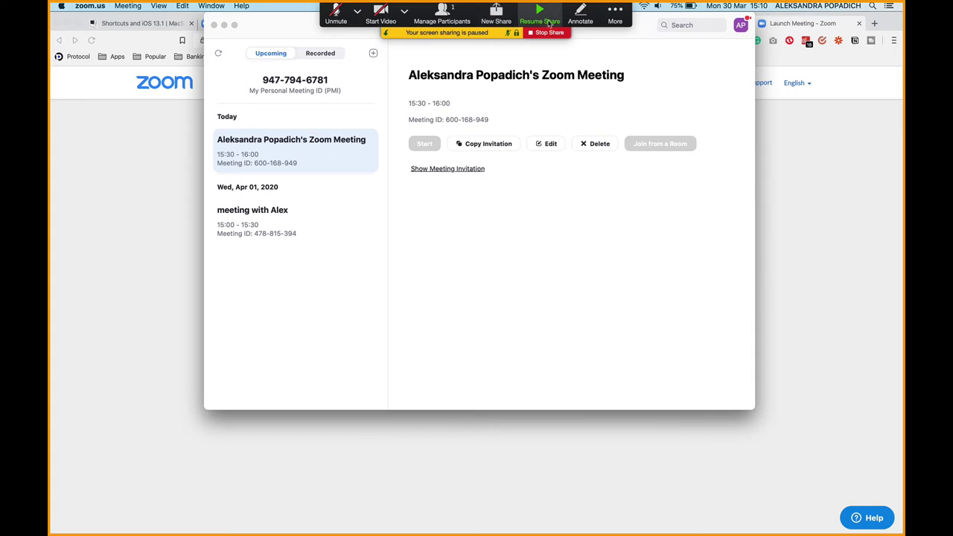
pyautogui.click(542, 33)
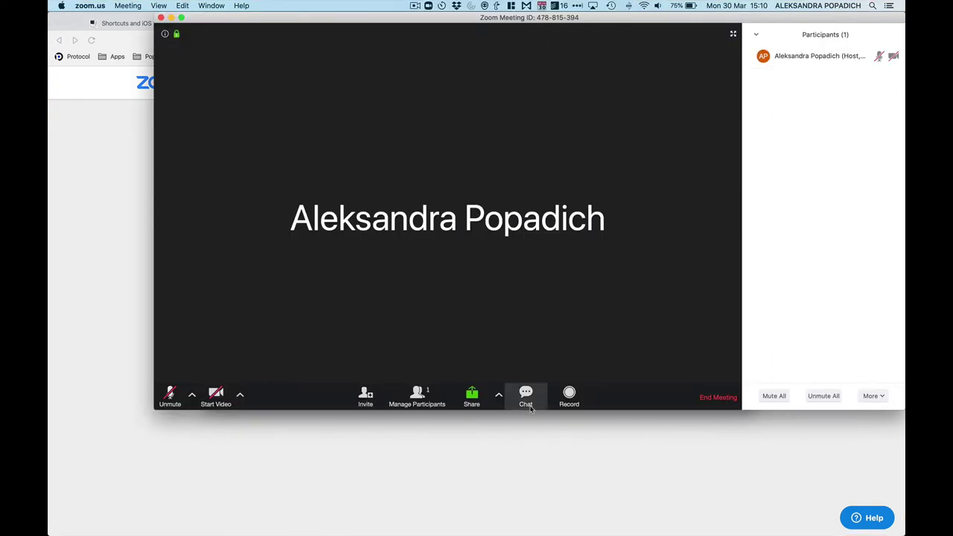
# - Open the meeting chat and review who participants are allowed to chat with
pyautogui.click(526, 395)
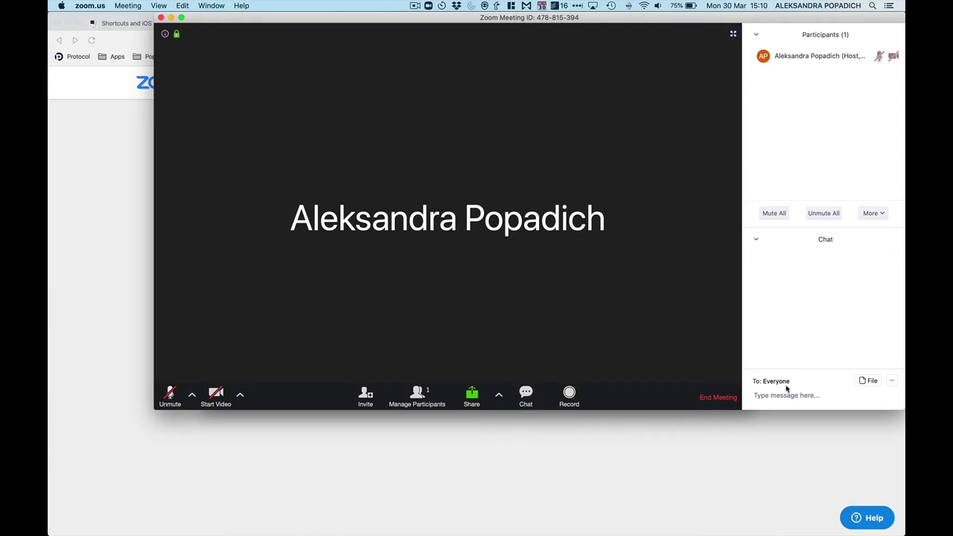
pyautogui.click(892, 382)
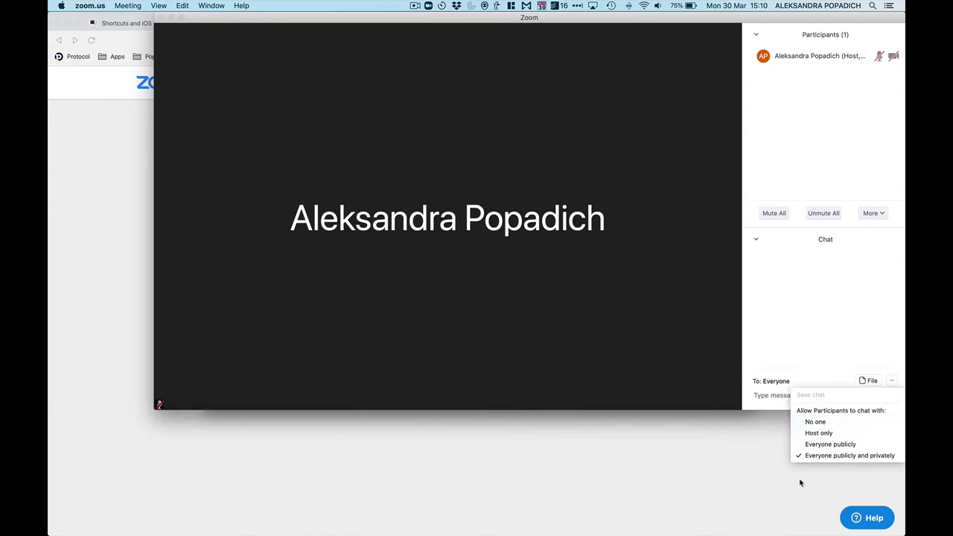
pyautogui.click(768, 386)
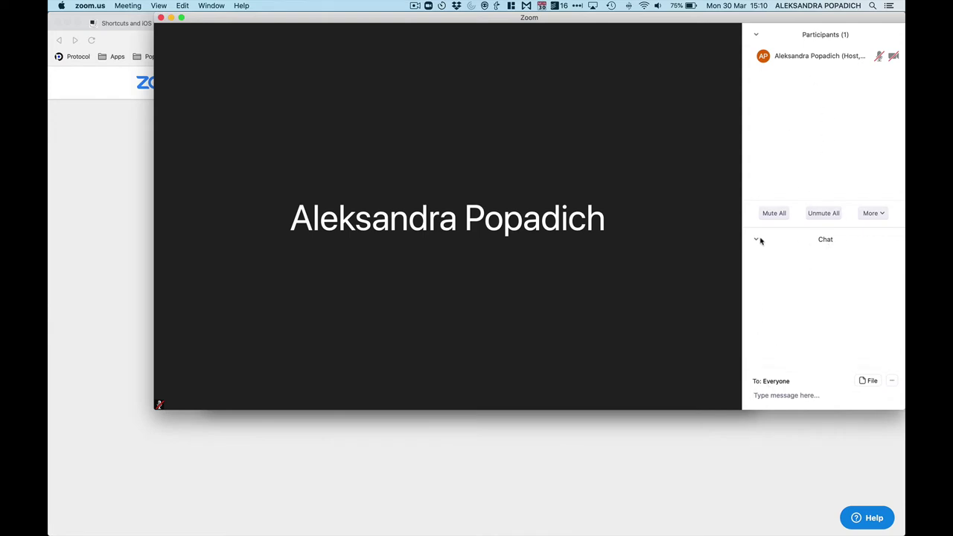
pyautogui.moveTo(660, 402)
pyautogui.moveTo(717, 384)
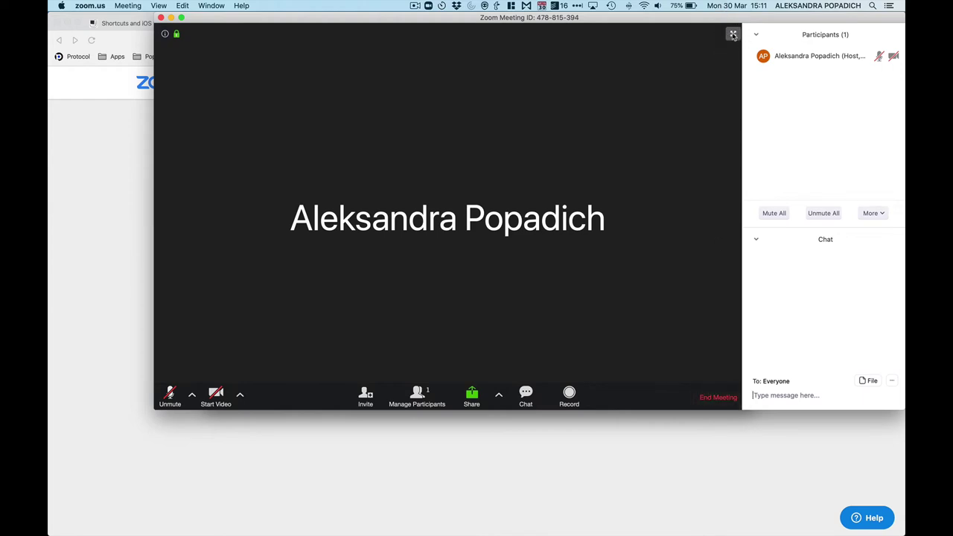
# - Exit full screen, browse the Share window's Files tab, and dismiss the chat file-source menu
pyautogui.click(733, 35)
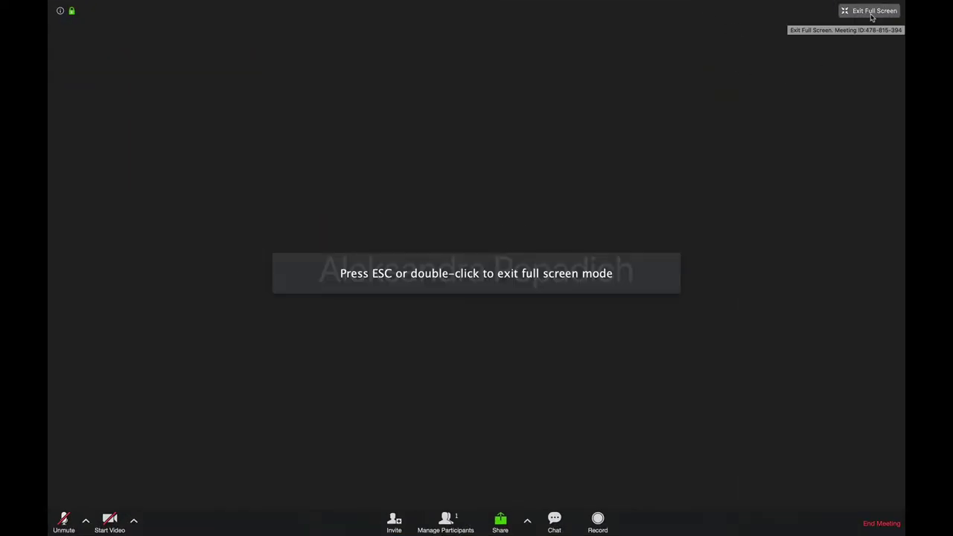
pyautogui.click(872, 12)
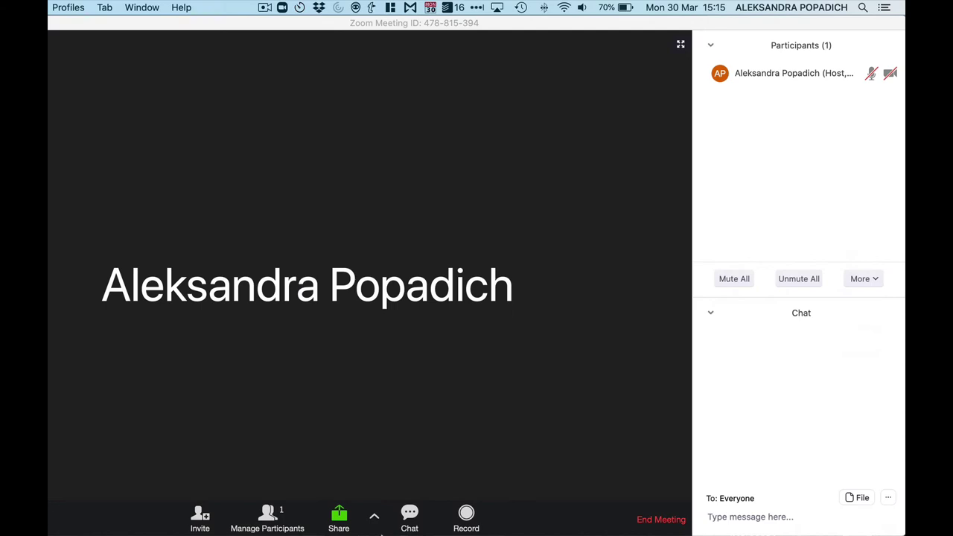
pyautogui.click(347, 521)
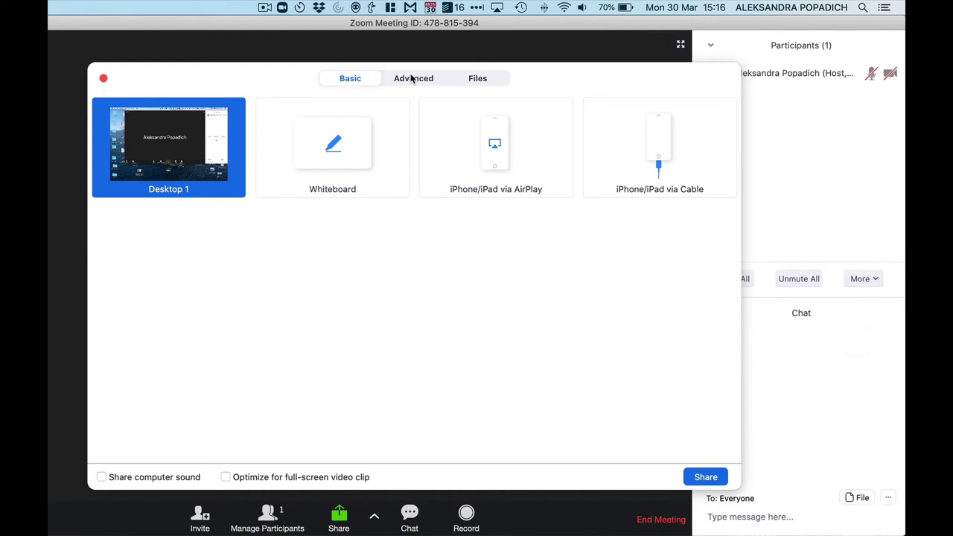
pyautogui.click(484, 79)
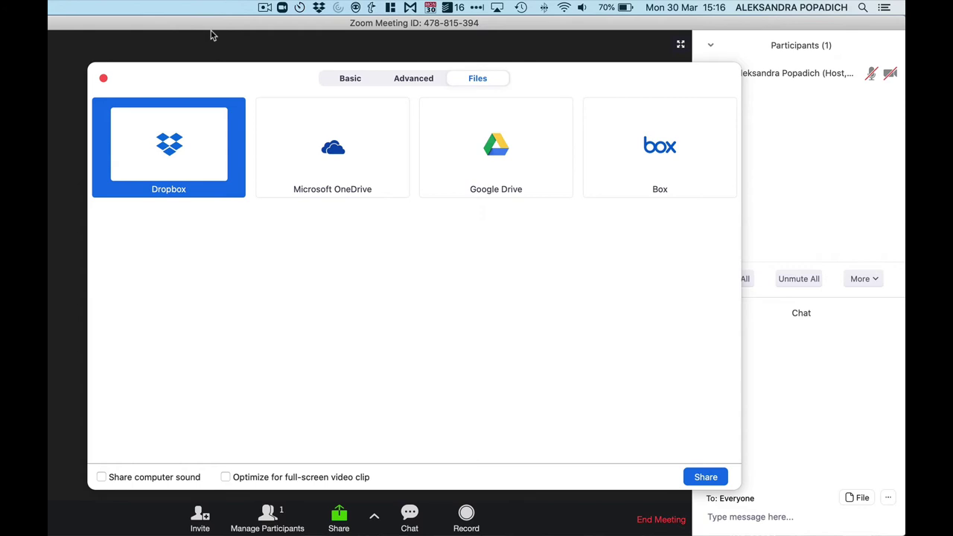
pyautogui.click(103, 79)
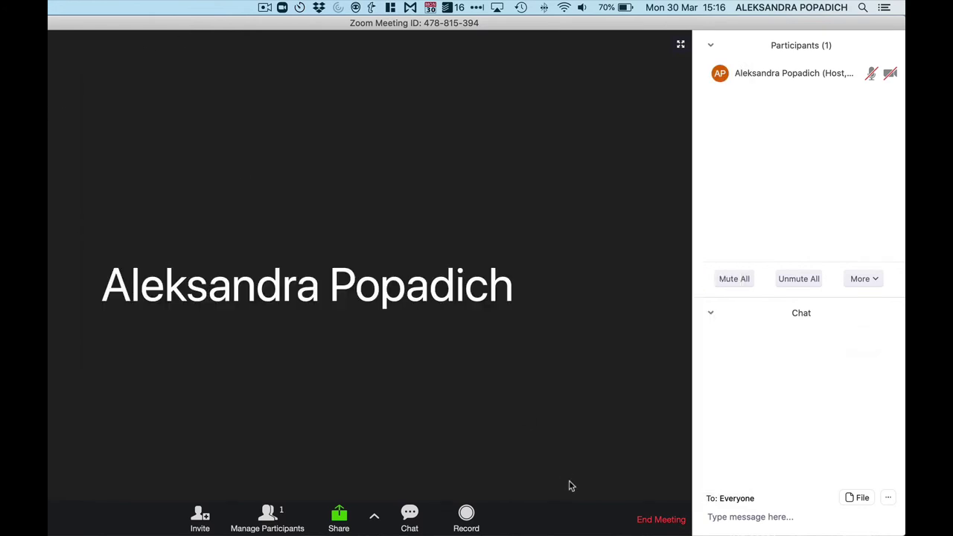
pyautogui.click(862, 498)
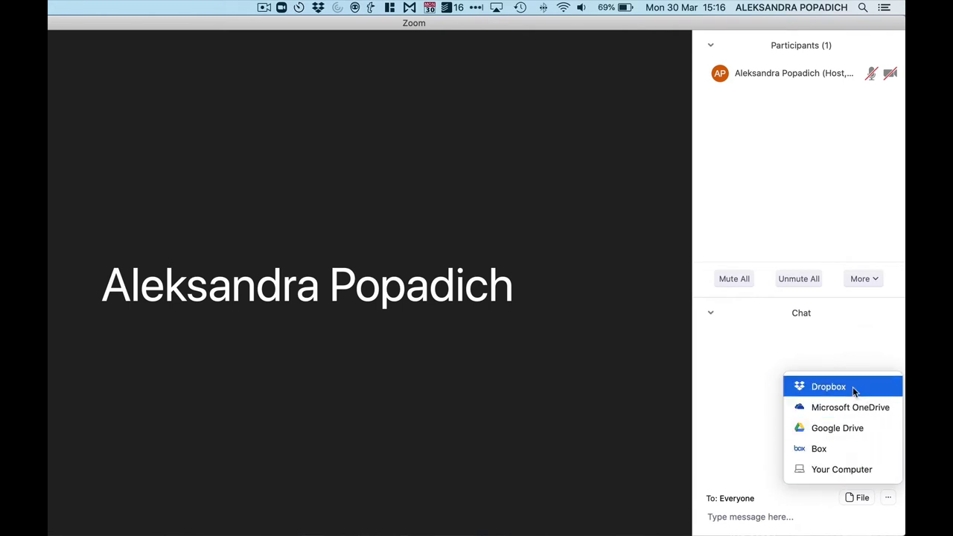
pyautogui.click(744, 402)
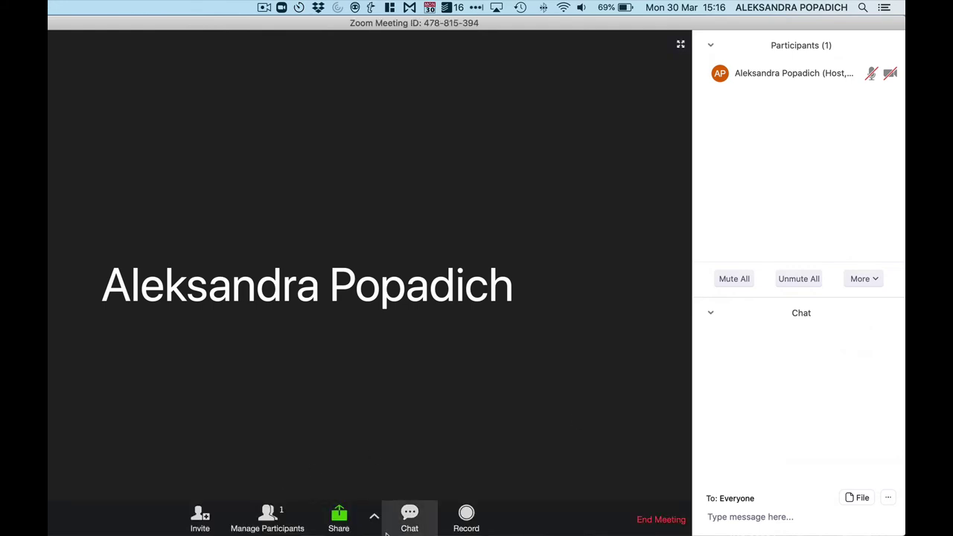
# - Look at the extra Share options and more reactions, then open the zoom.us app menu
pyautogui.click(377, 525)
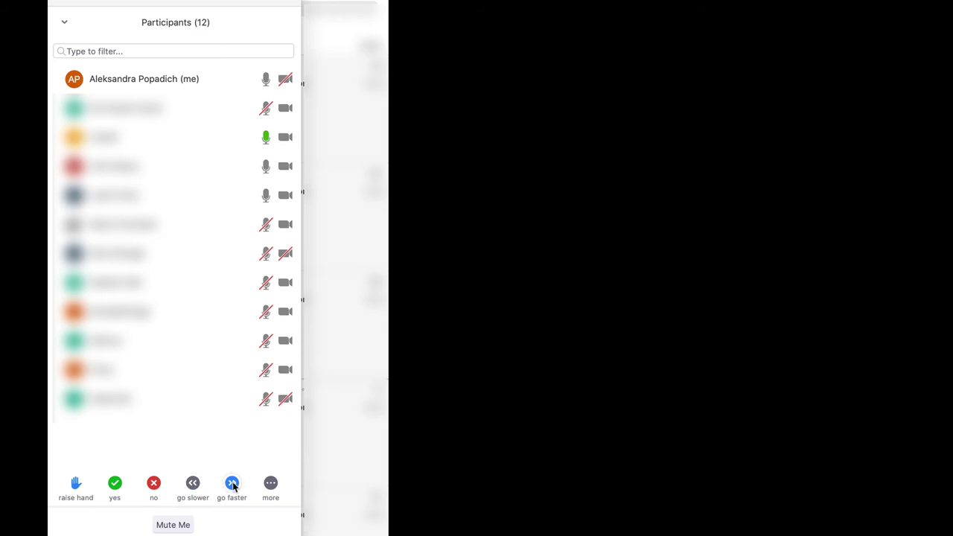
pyautogui.click(269, 485)
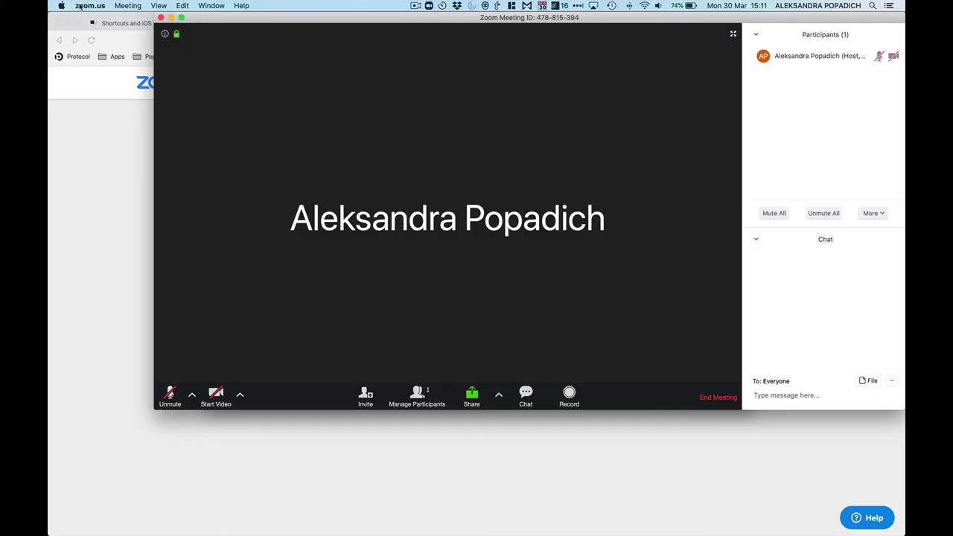
pyautogui.click(89, 7)
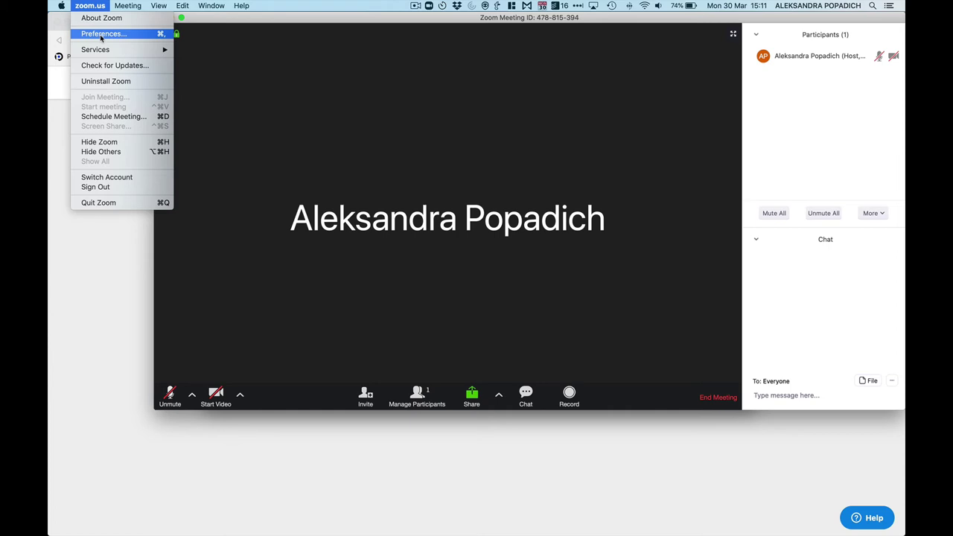
# - Open Preferences and review the General, Video and Audio settings pages
pyautogui.click(101, 34)
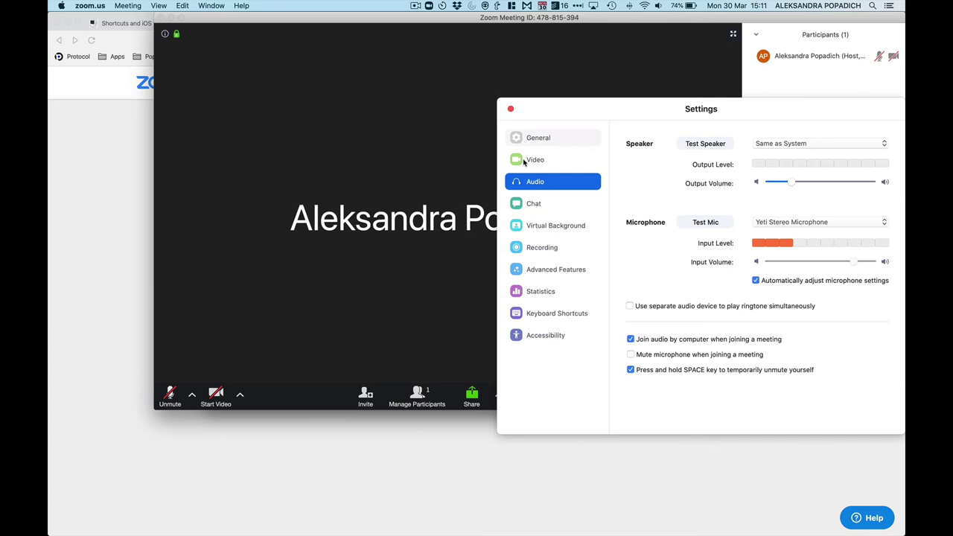
pyautogui.click(534, 142)
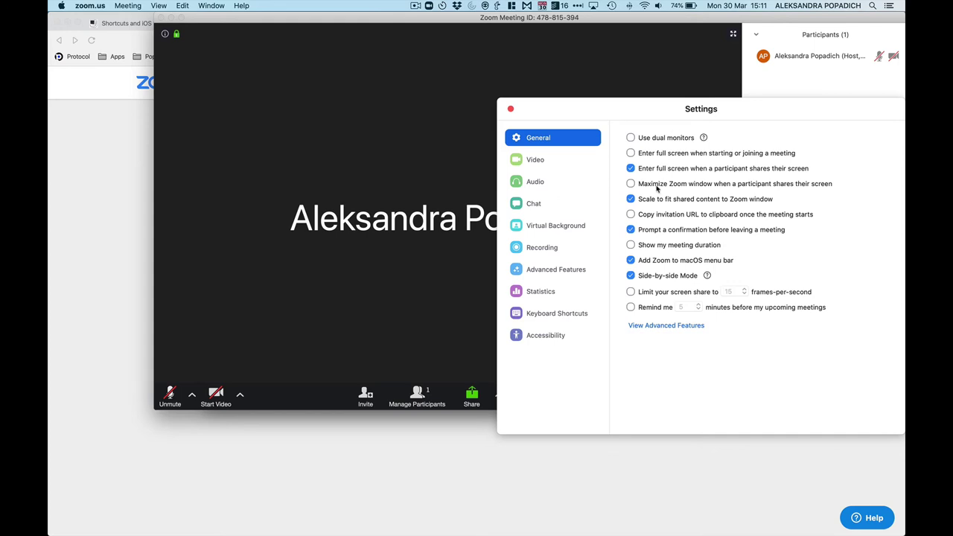
pyautogui.click(564, 159)
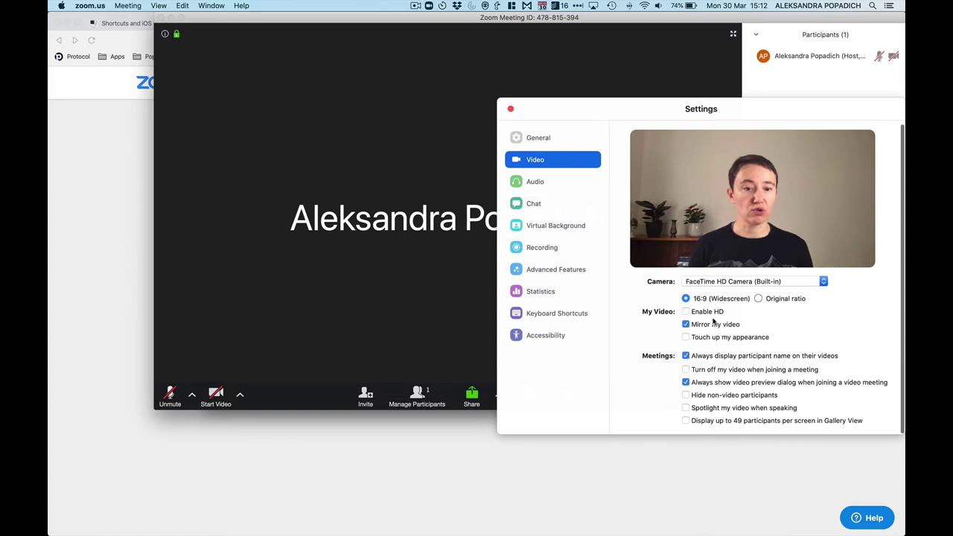
pyautogui.click(540, 183)
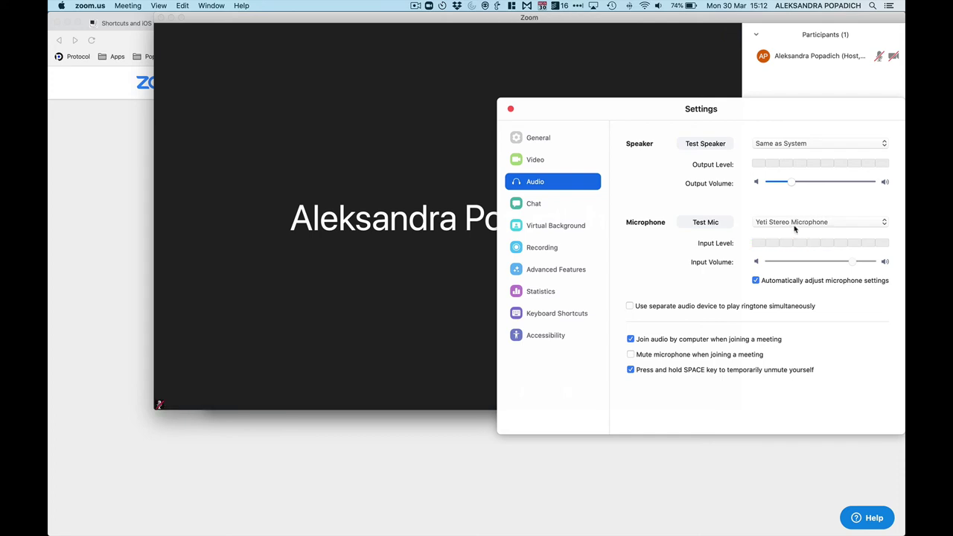
# - Apply the Golden Gate virtual background, reset it to None, then view Recording and Advanced Features
pyautogui.click(576, 207)
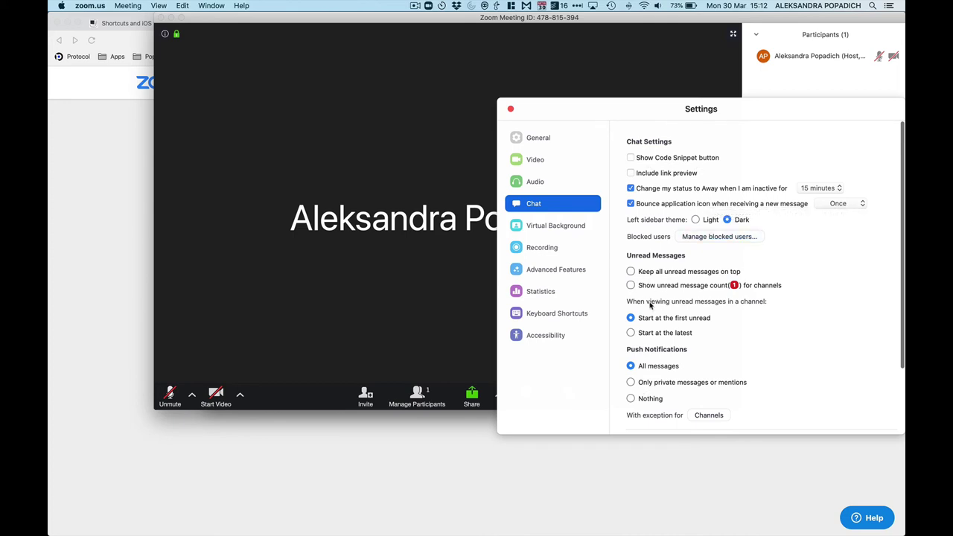
pyautogui.click(589, 231)
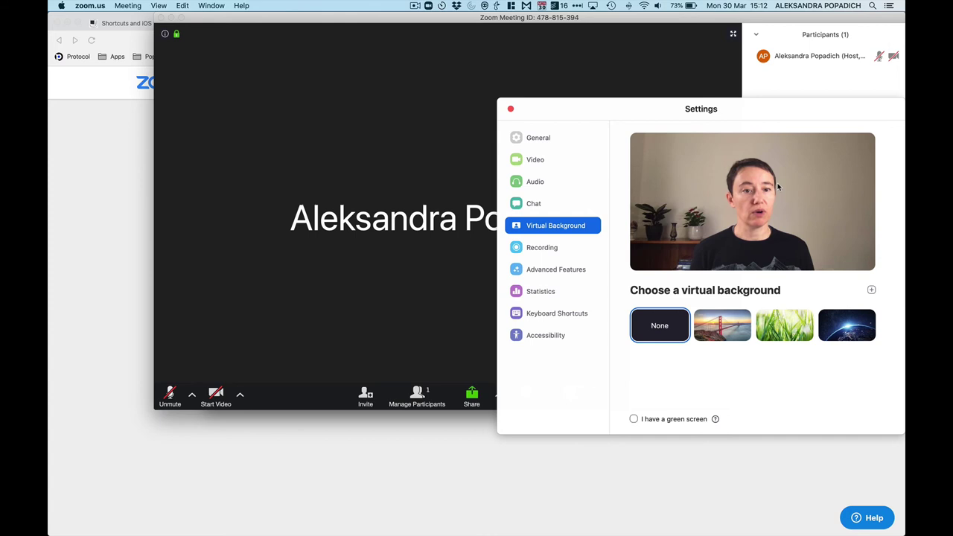
pyautogui.click(730, 330)
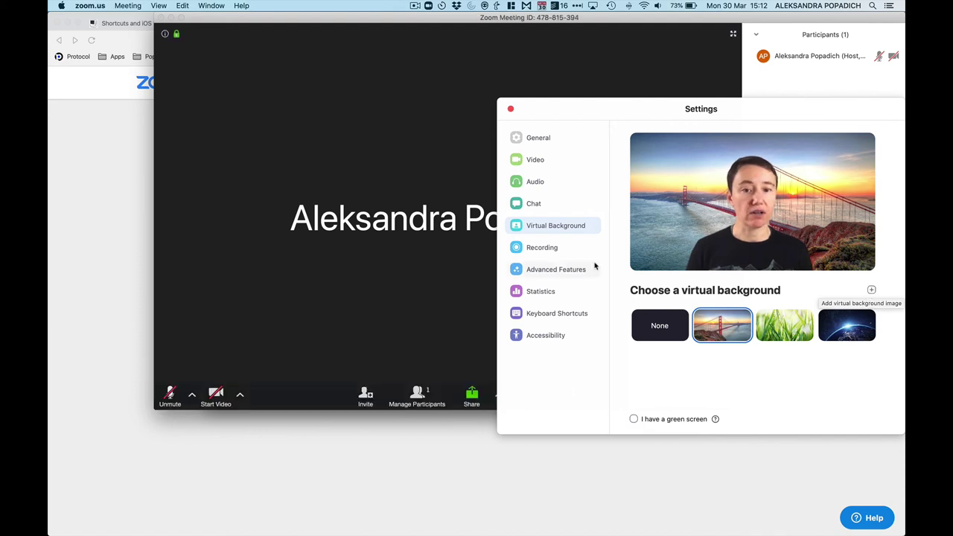
pyautogui.click(652, 335)
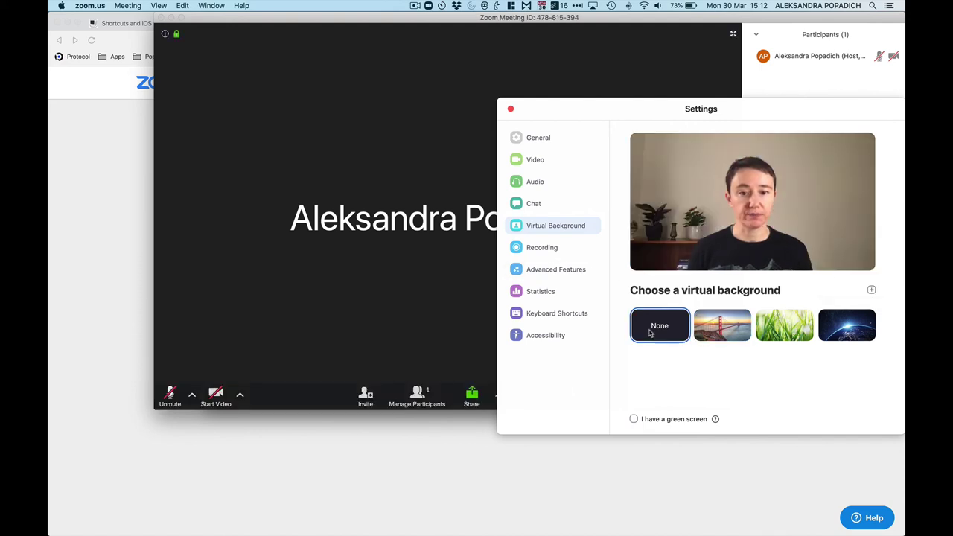
pyautogui.click(562, 248)
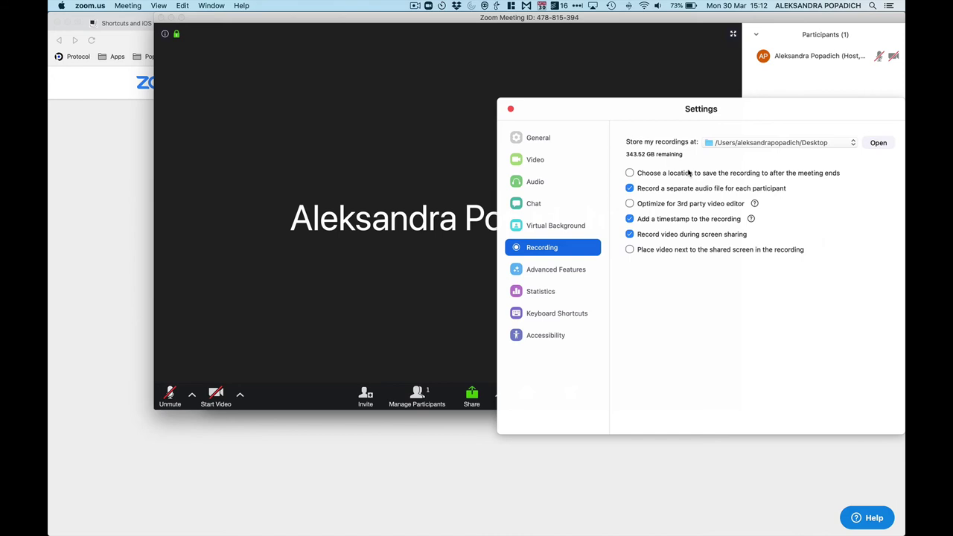
pyautogui.click(546, 271)
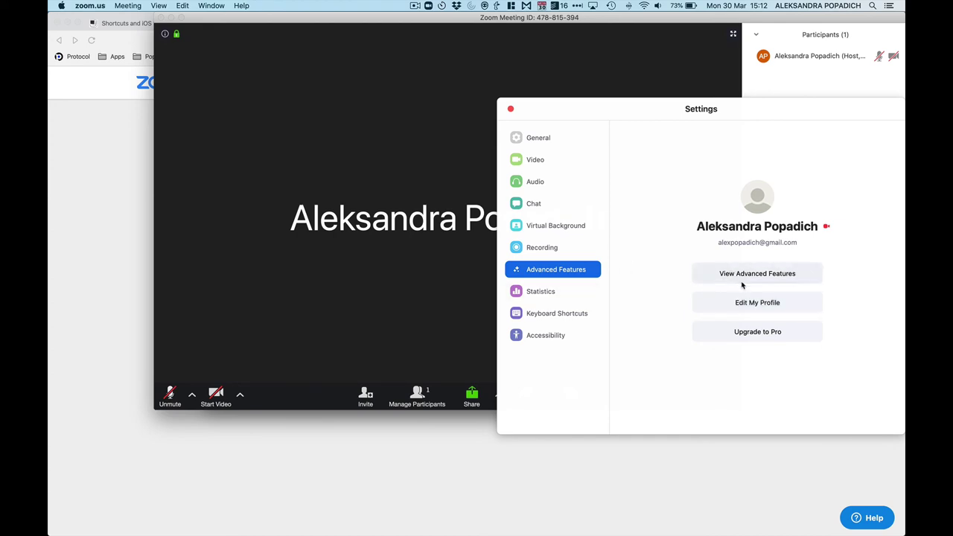
# - Open View Advanced Features to load the web portal's Meeting settings in Brave
pyautogui.click(741, 281)
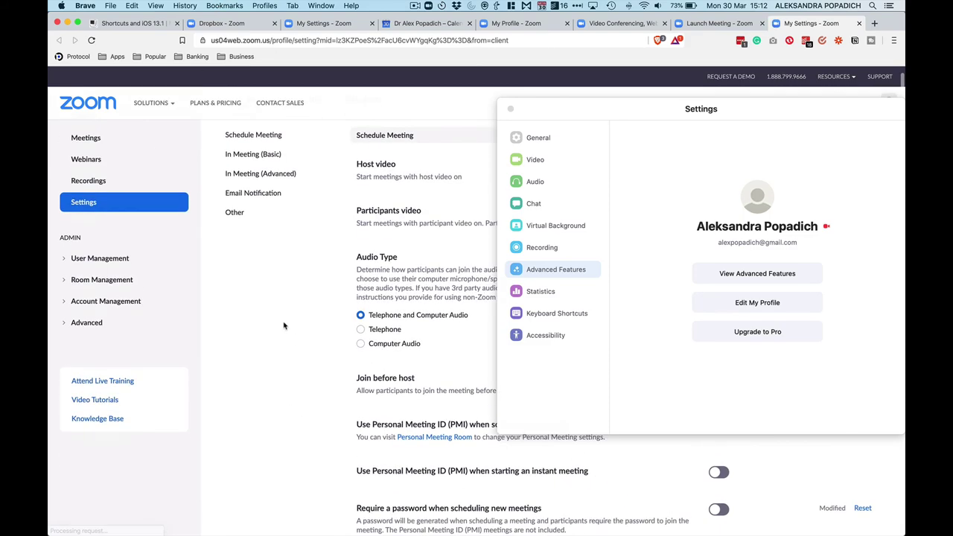
pyautogui.scroll(-3, 337, 274)
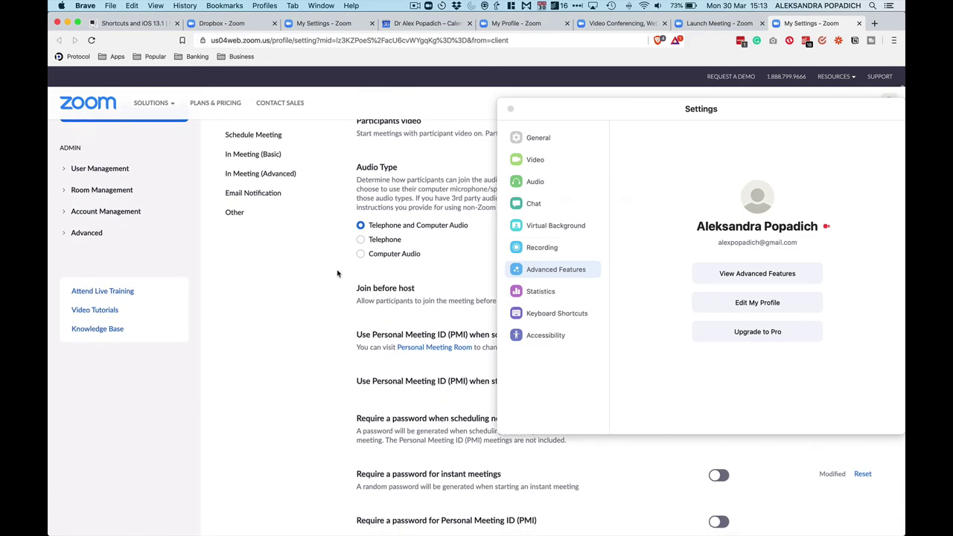
pyautogui.scroll(3, 337, 274)
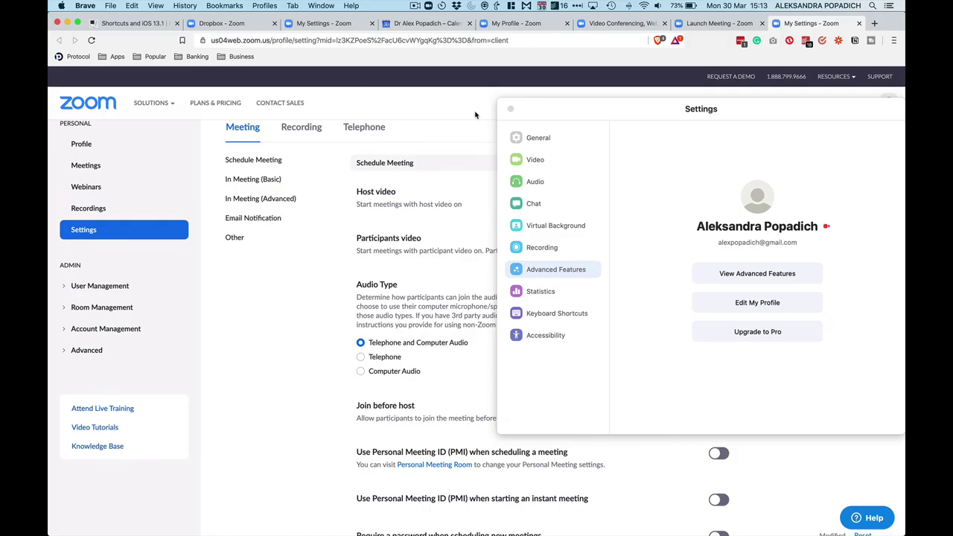